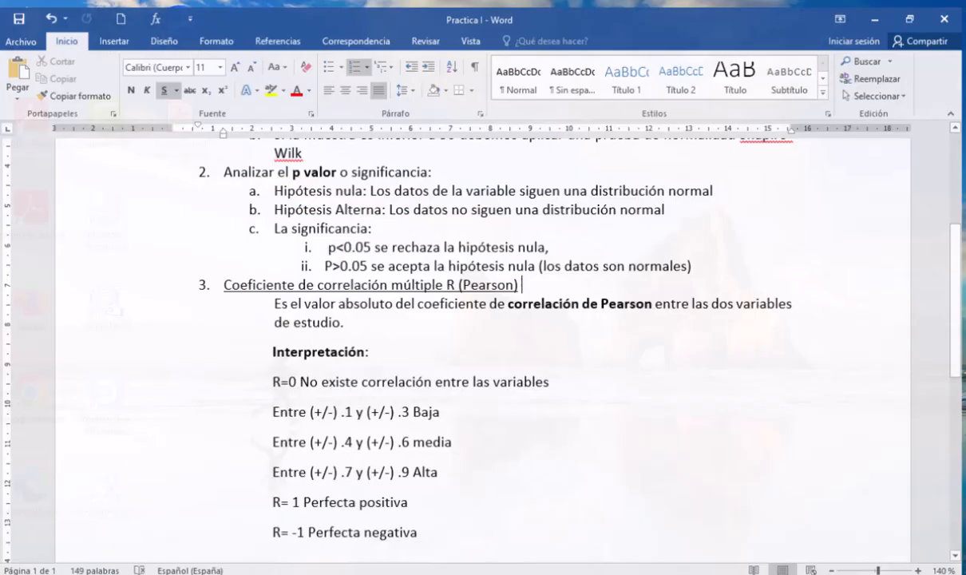
- Review the Practica I notes on choosing a normality test, interpreting the p value and reading Pearson's correlation coefficient
scroll(607, 295, "up", 2)
scroll(607, 295, "up", 3)
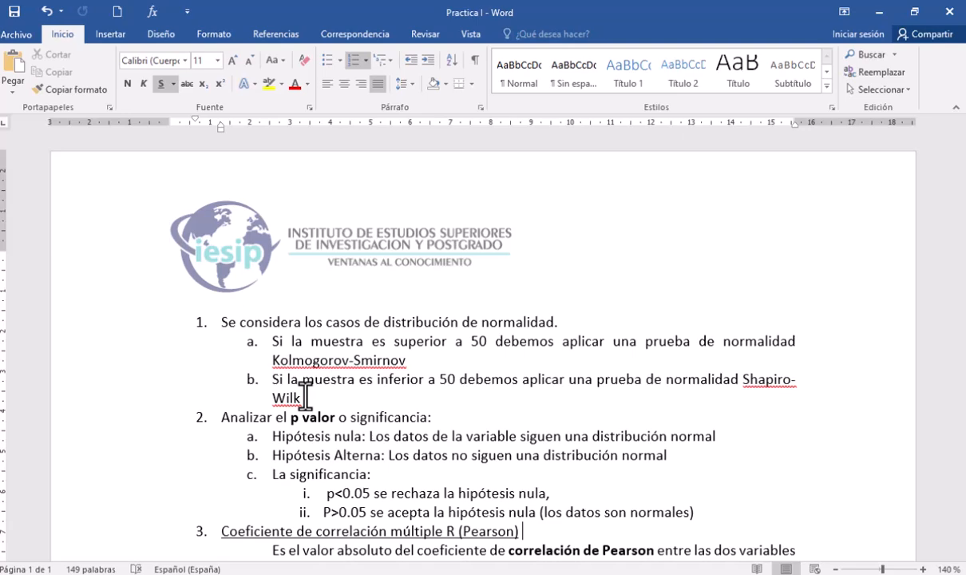
scroll(327, 455, "down", 1)
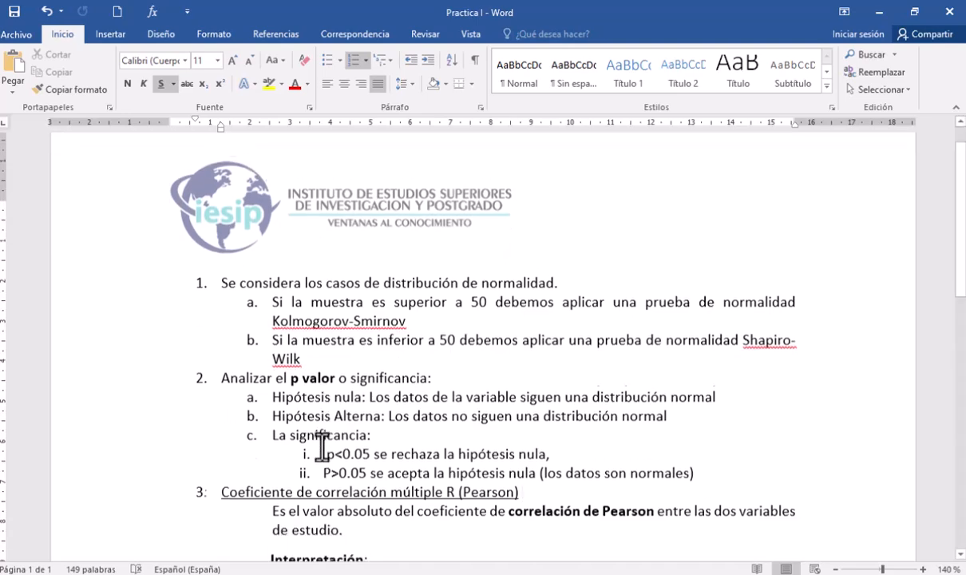
scroll(322, 449, "down", 4)
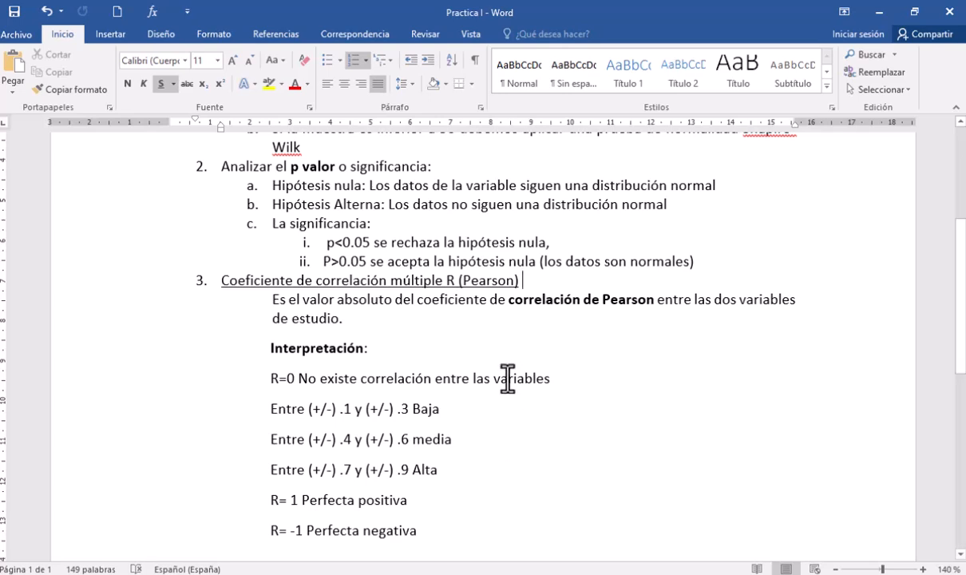
scroll(344, 264, "up", 3)
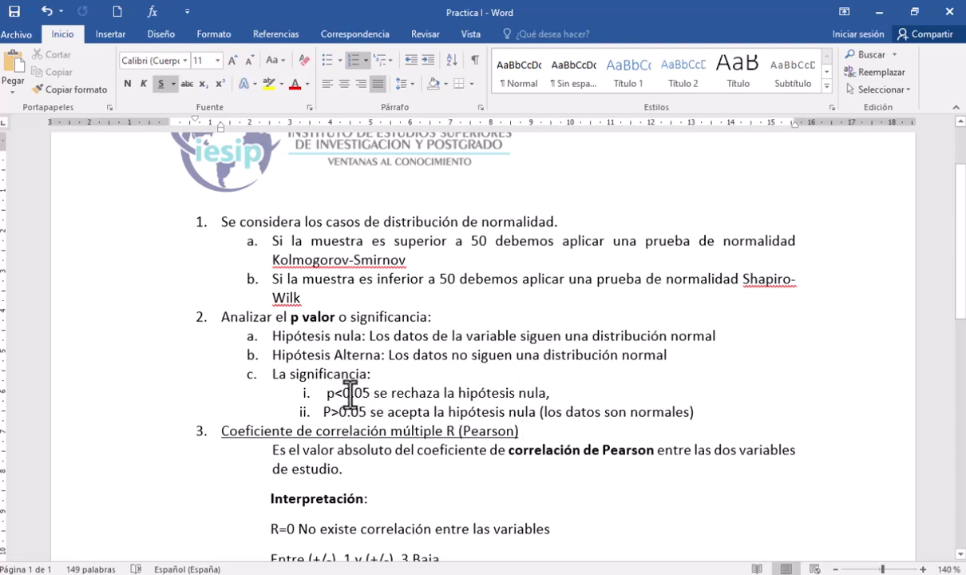
left_click(546, 391)
type(",")
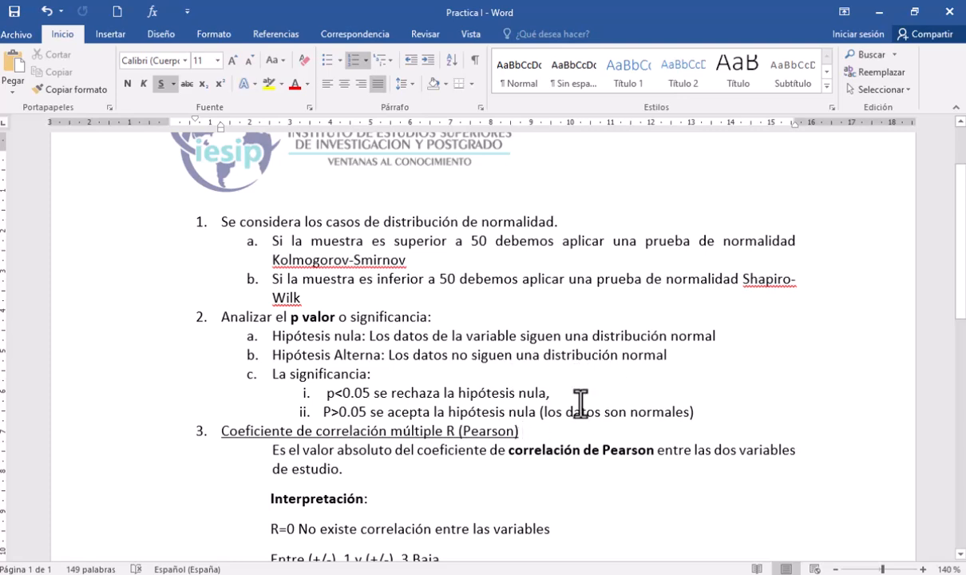
scroll(595, 295, "up", 3)
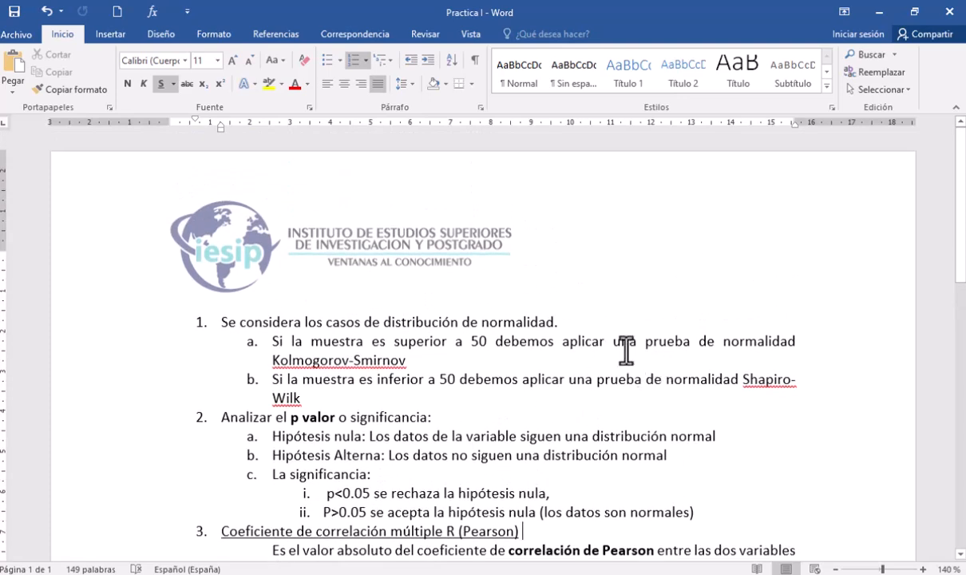
scroll(619, 344, "down", 7)
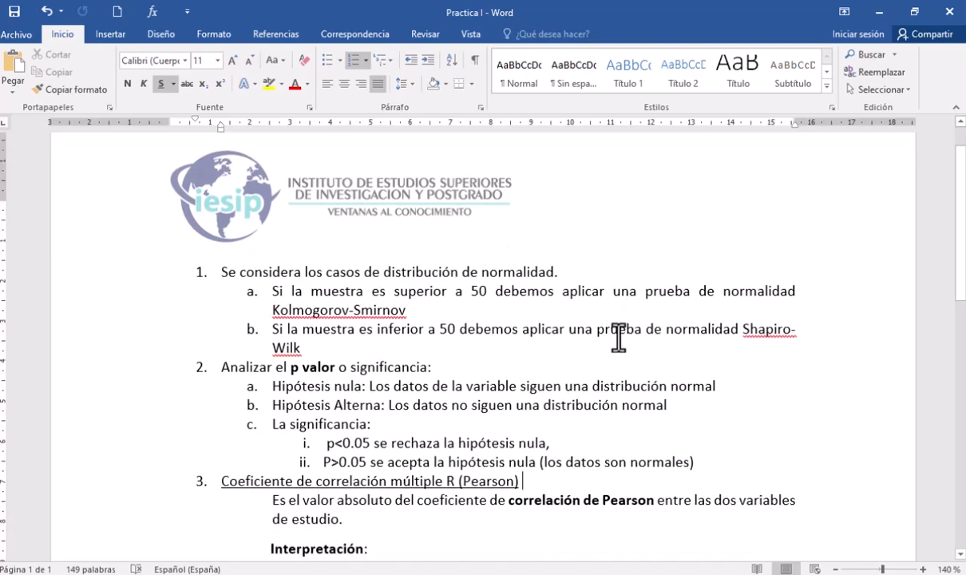
scroll(606, 368, "down", 1)
scroll(606, 368, "up", 5)
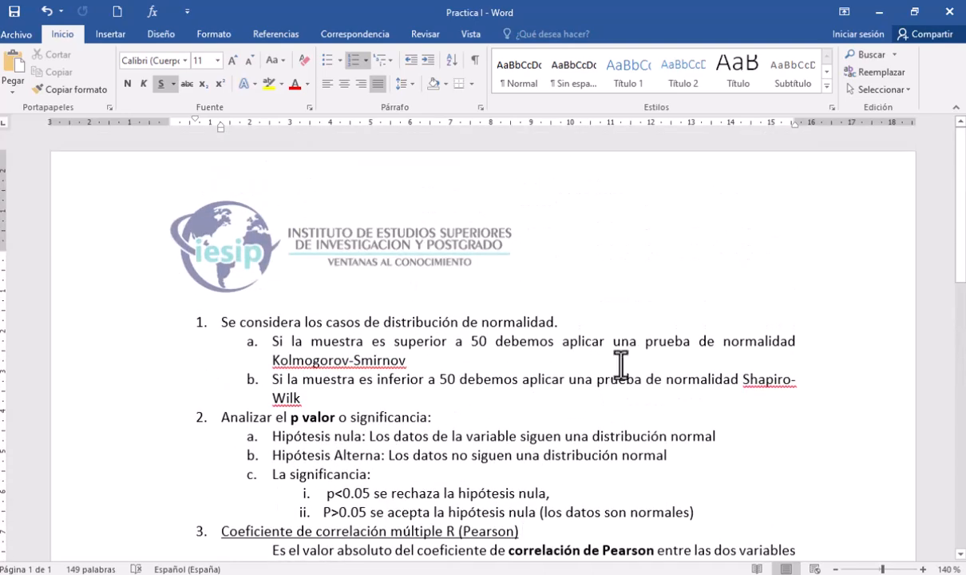
- Switch to the IBM SPSS Statistics data editor with Data Bloque I.sav and display its variable definitions
left_click(878, 11)
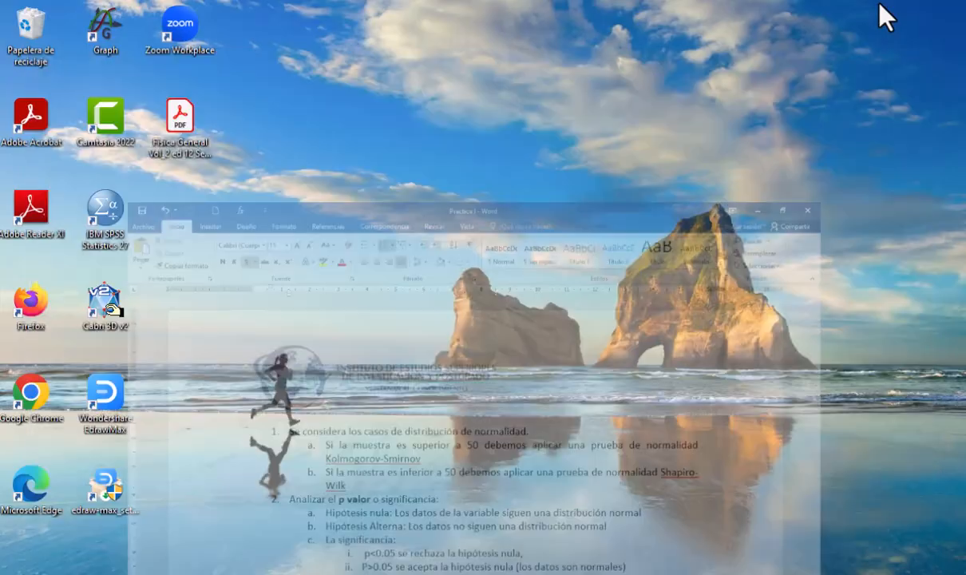
key("alt+Tab")
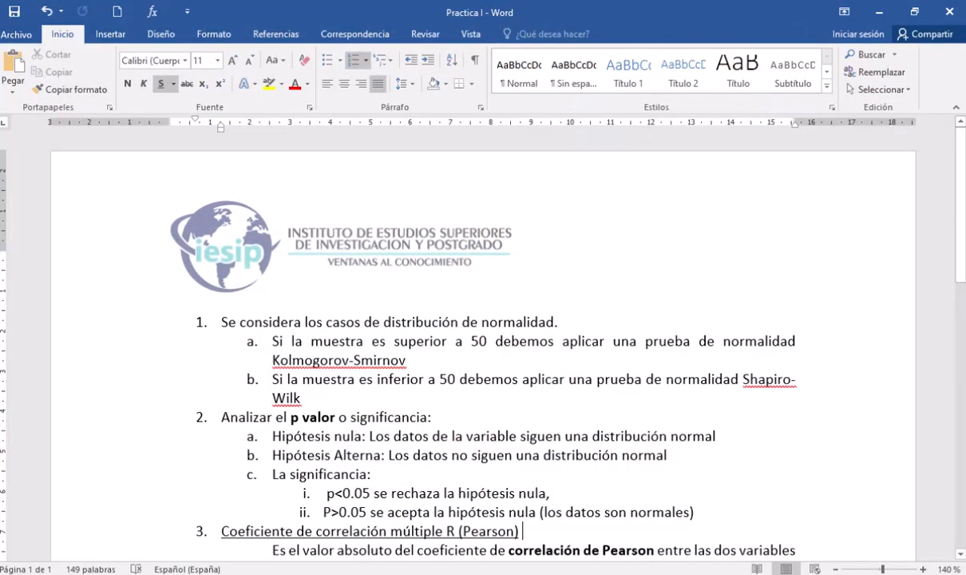
key("super+d")
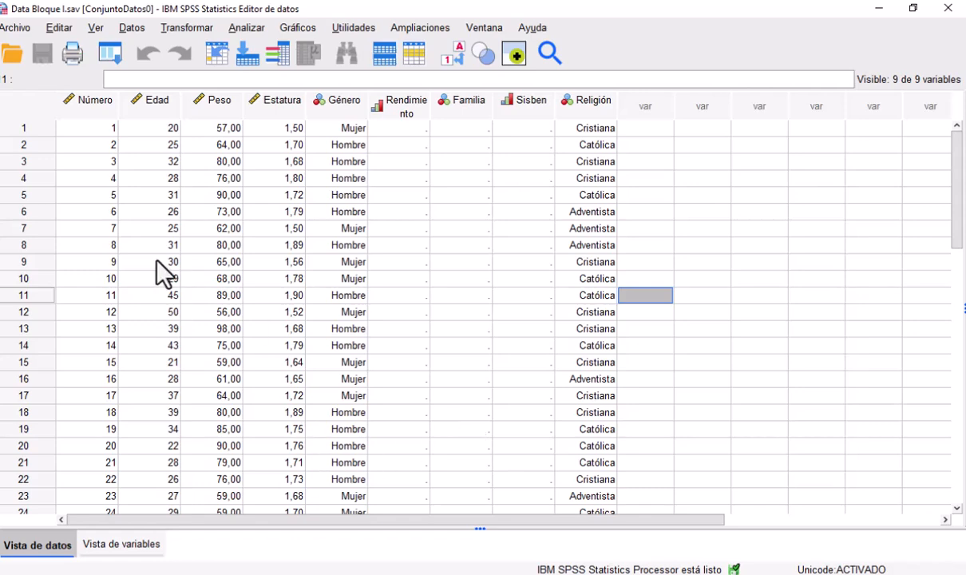
left_click(120, 544)
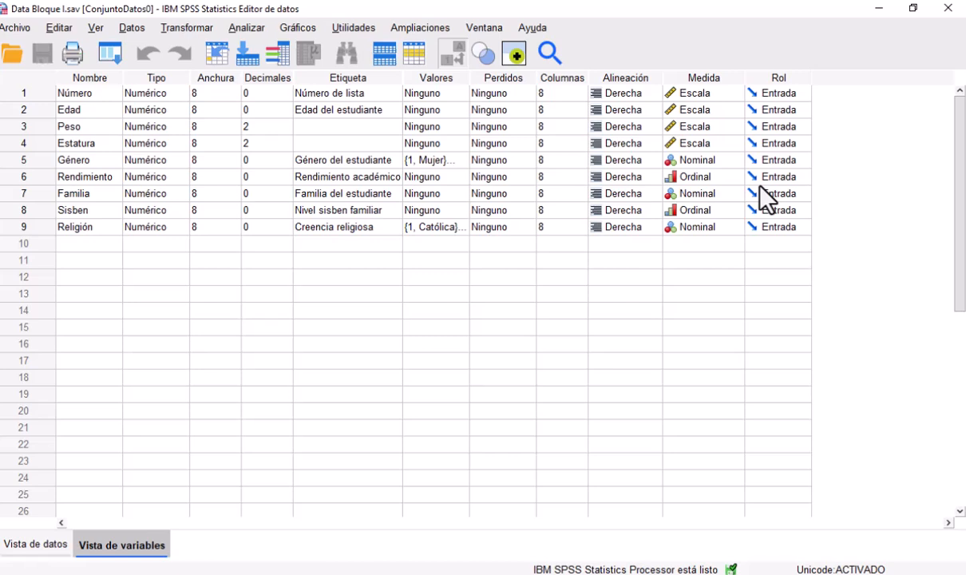
- Open the Explorar descriptive analysis and remove Peso and Estatura from the list of dependents
left_click(253, 29)
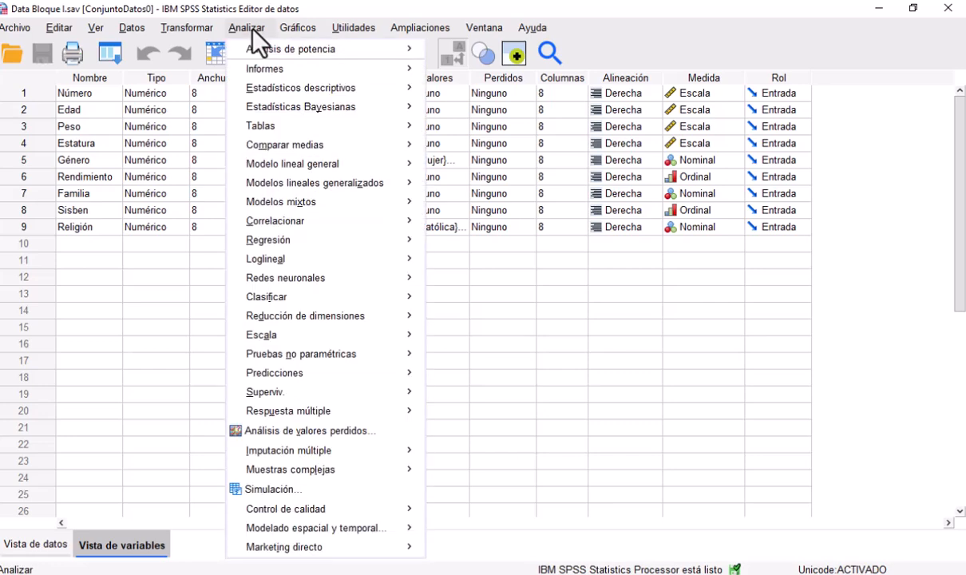
mouse_move(297, 93)
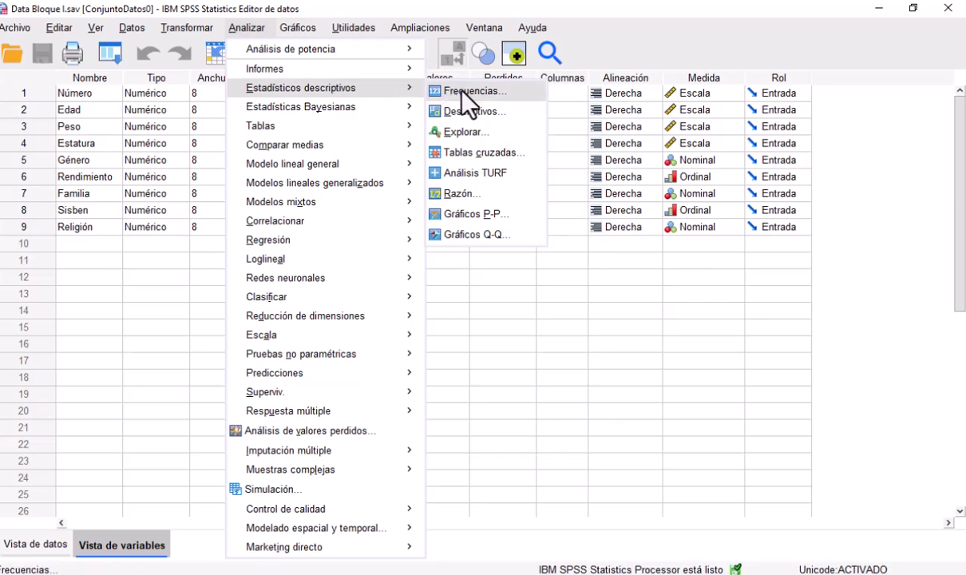
left_click(473, 133)
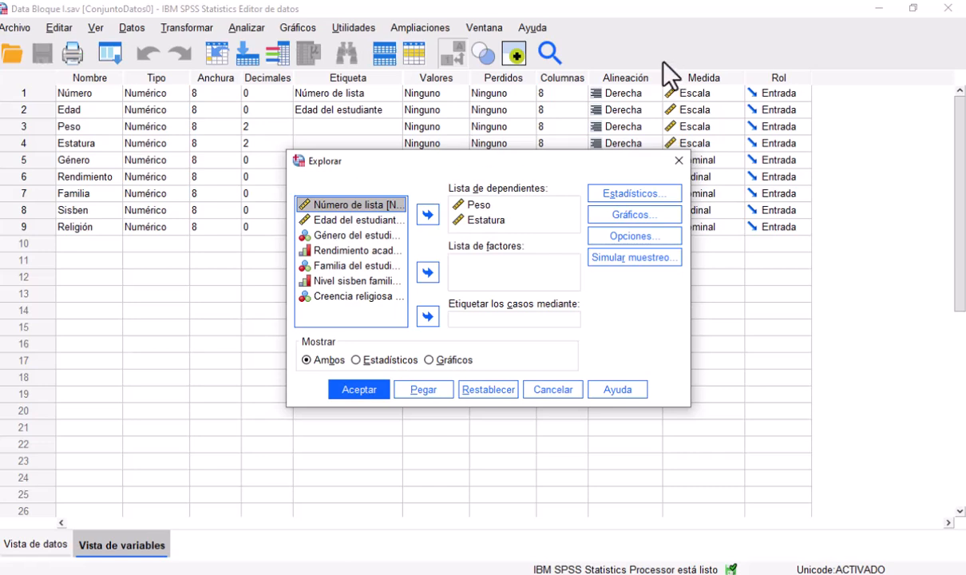
left_click_drag(514, 207, 509, 221)
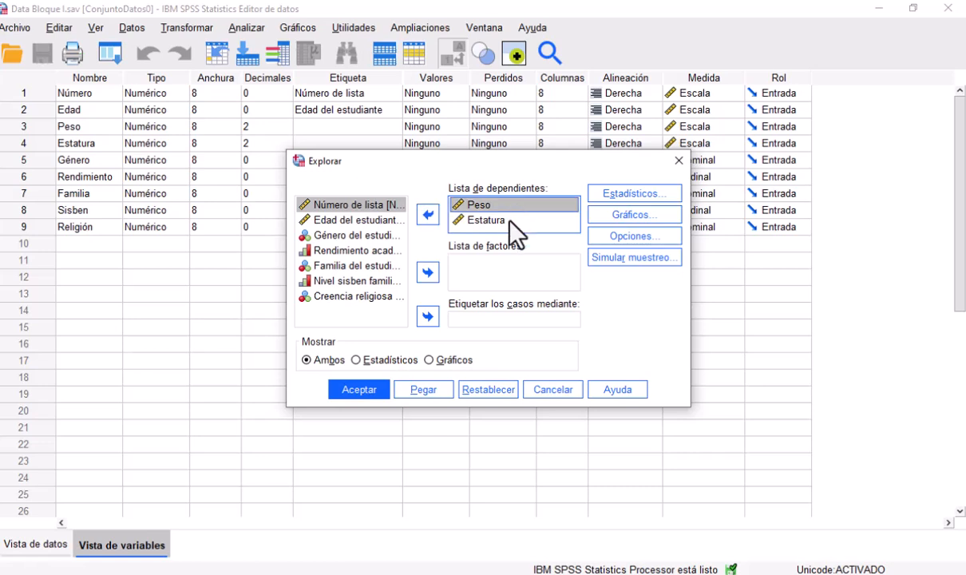
left_click(428, 214)
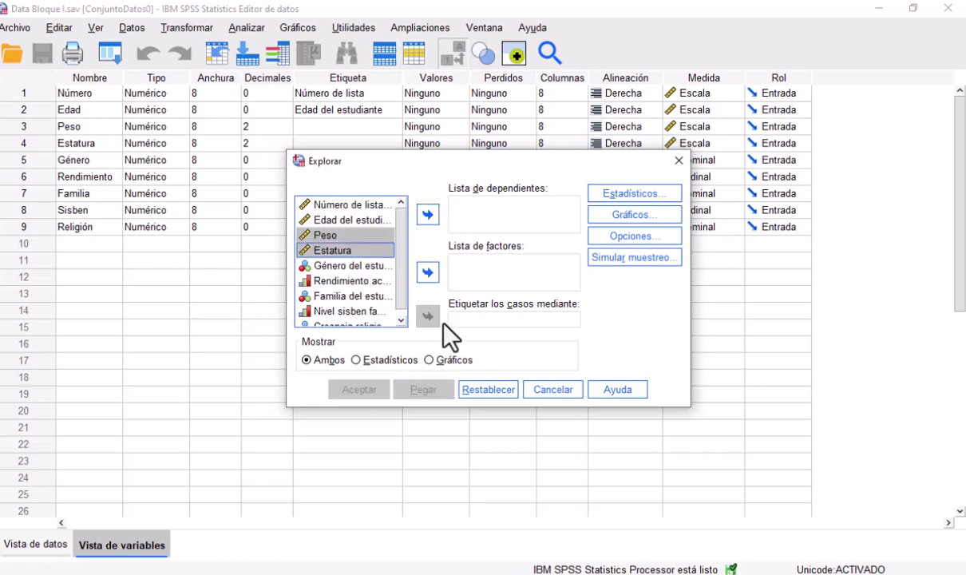
- Add the scale variables Peso and Estatura to the dependent list of the Explorar analysis
left_click(361, 206)
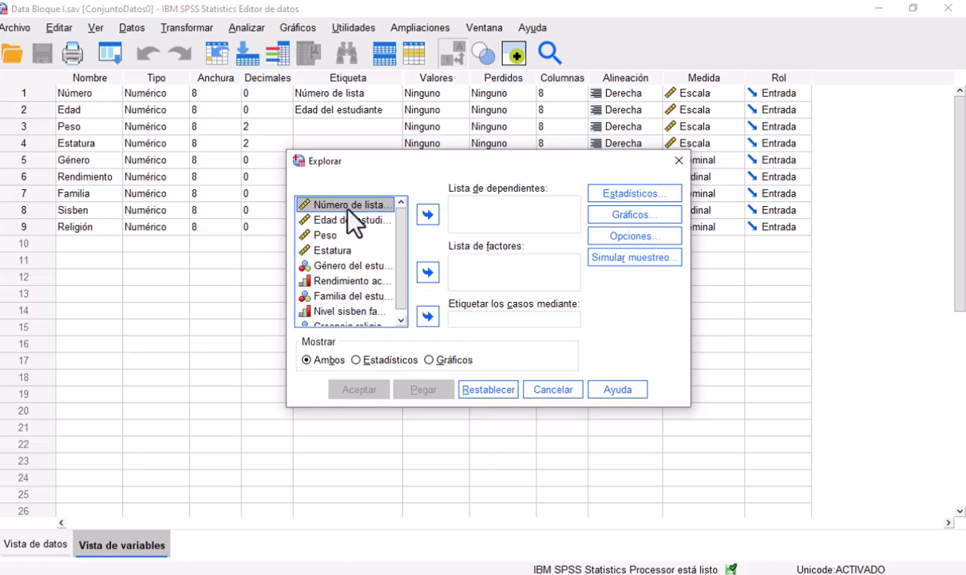
left_click(338, 237)
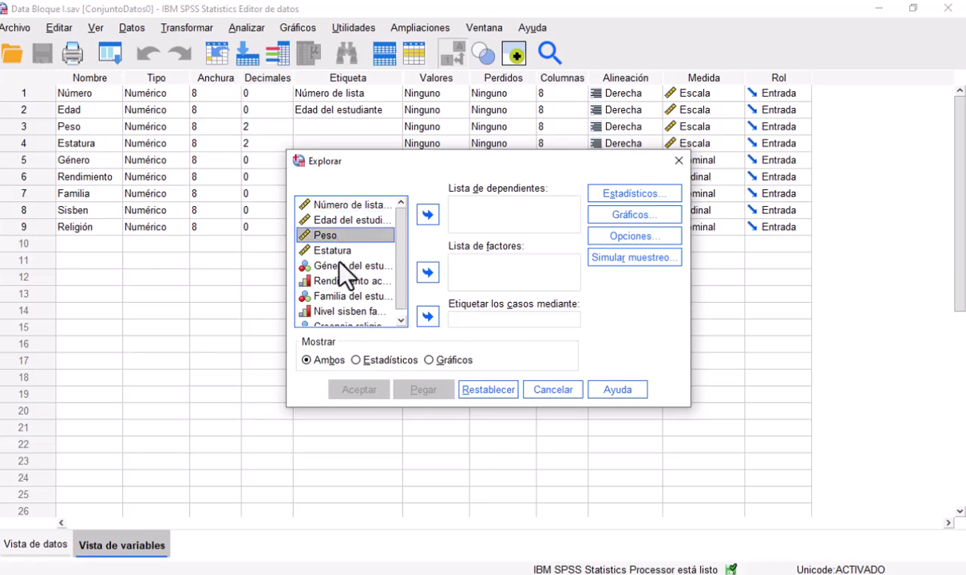
left_click(336, 254, "shift")
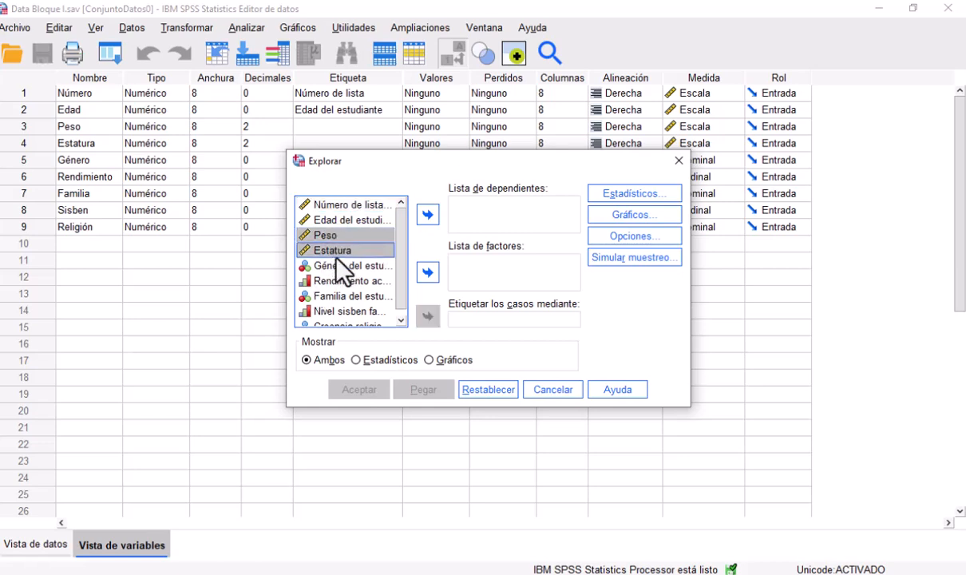
left_click(428, 214)
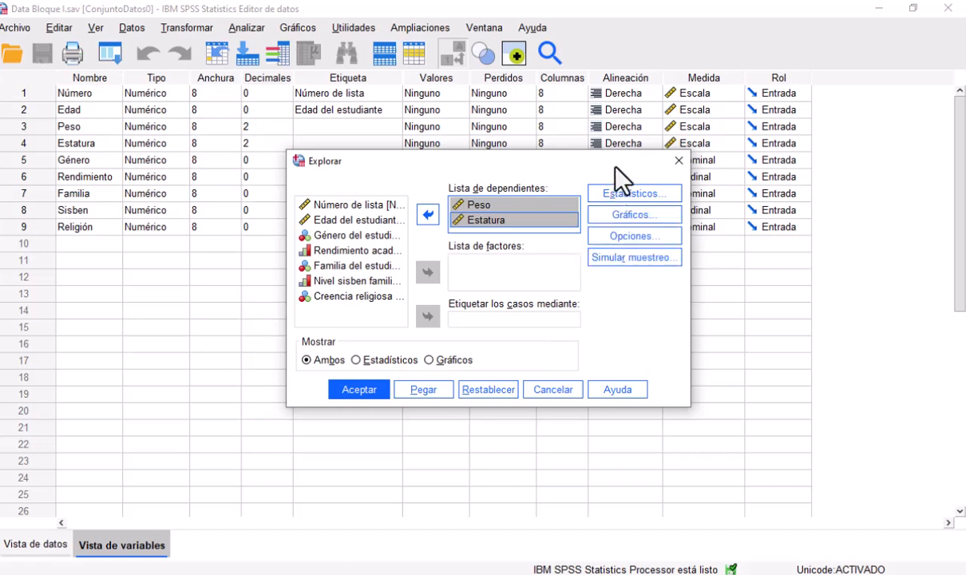
- Include normality plots with tests in the Explorar plot settings and run the analysis
left_click(632, 214)
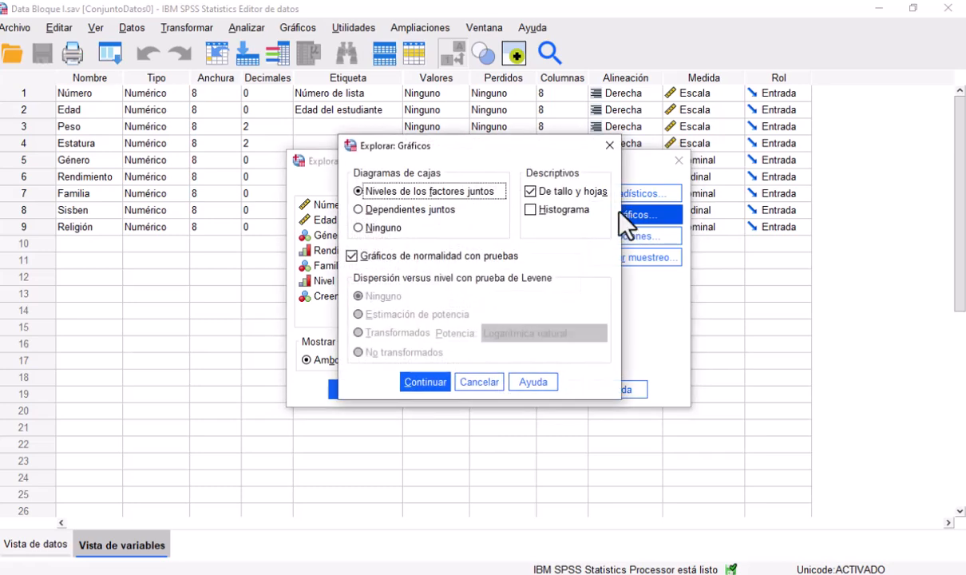
left_click(358, 258)
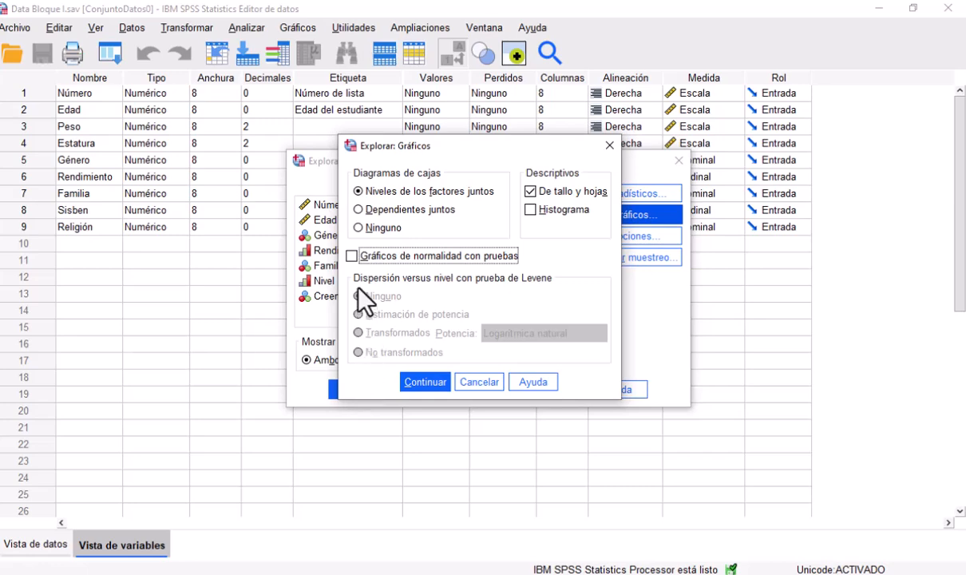
left_click(422, 381)
left_click(359, 390)
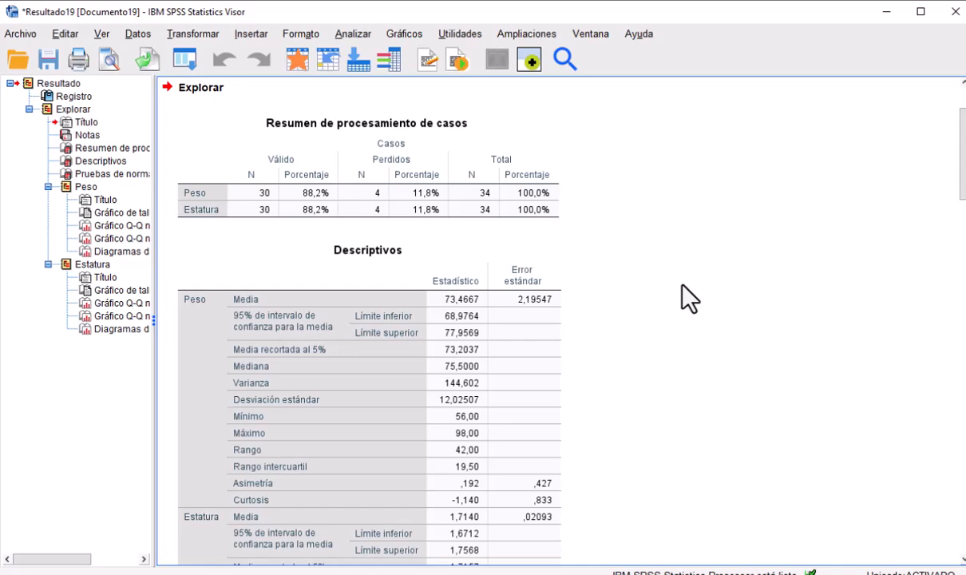
- Examine the Explorar output for Peso and Estatura, from the descriptives through the plots, and return to the Pruebas de normalidad table
scroll(689, 299, "down", 1)
scroll(659, 351, "down", 1)
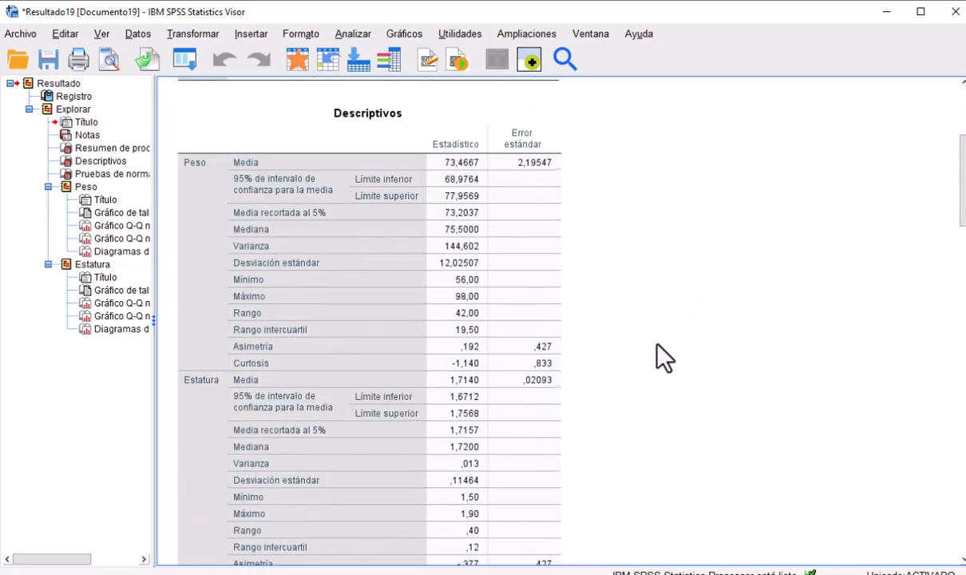
scroll(656, 351, "down", 2)
scroll(715, 403, "down", 5)
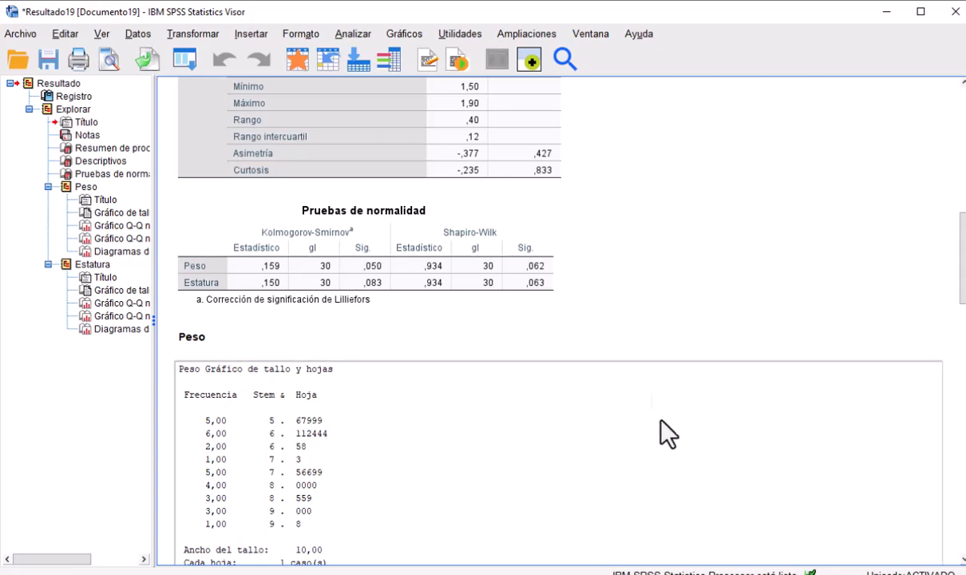
scroll(646, 320, "down", 1)
scroll(663, 295, "down", 2)
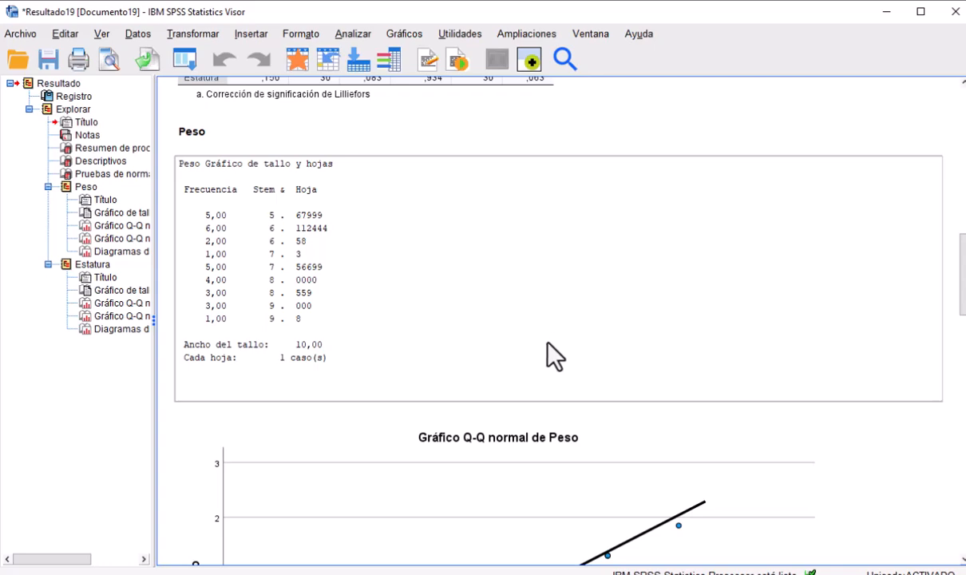
scroll(554, 357, "down", 6)
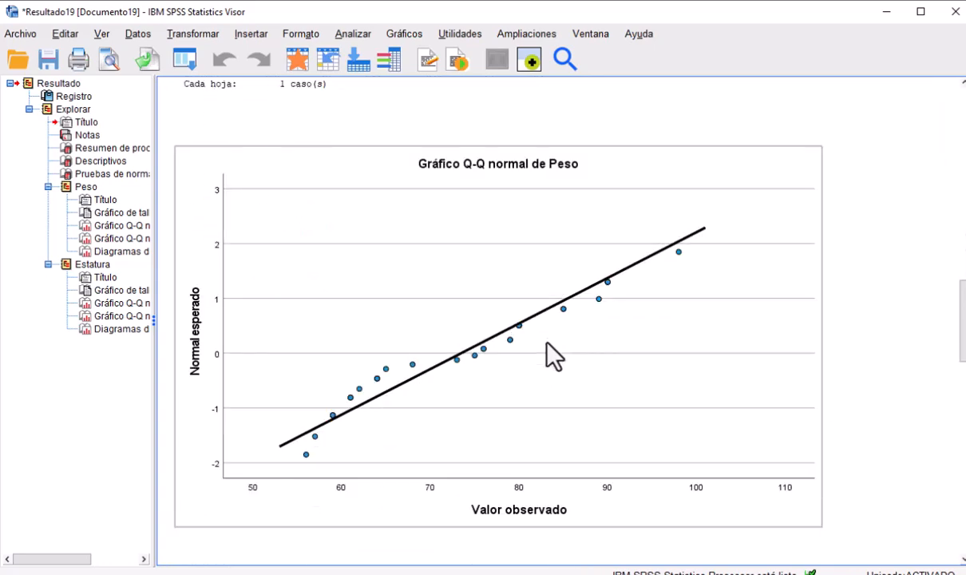
scroll(553, 357, "down", 15)
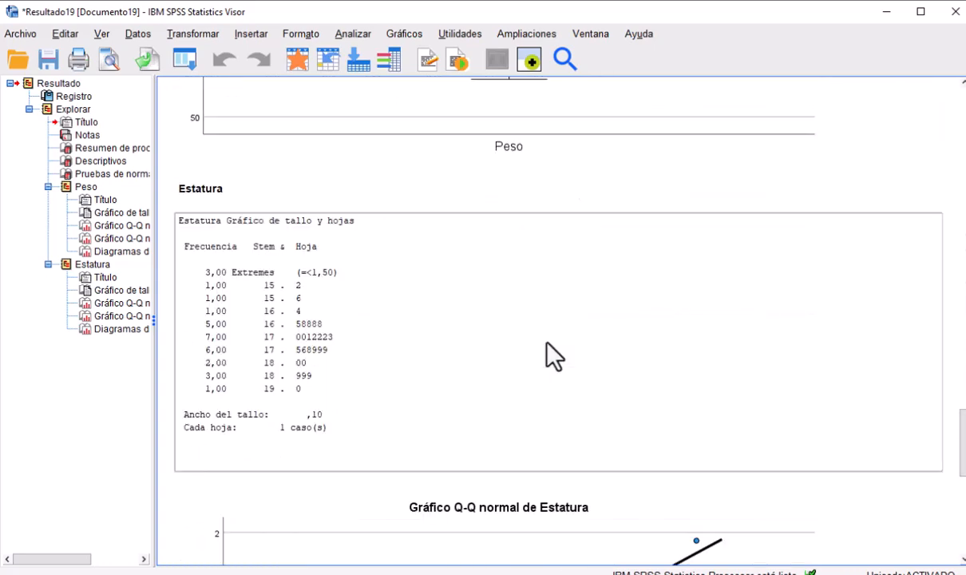
scroll(553, 357, "down", 14)
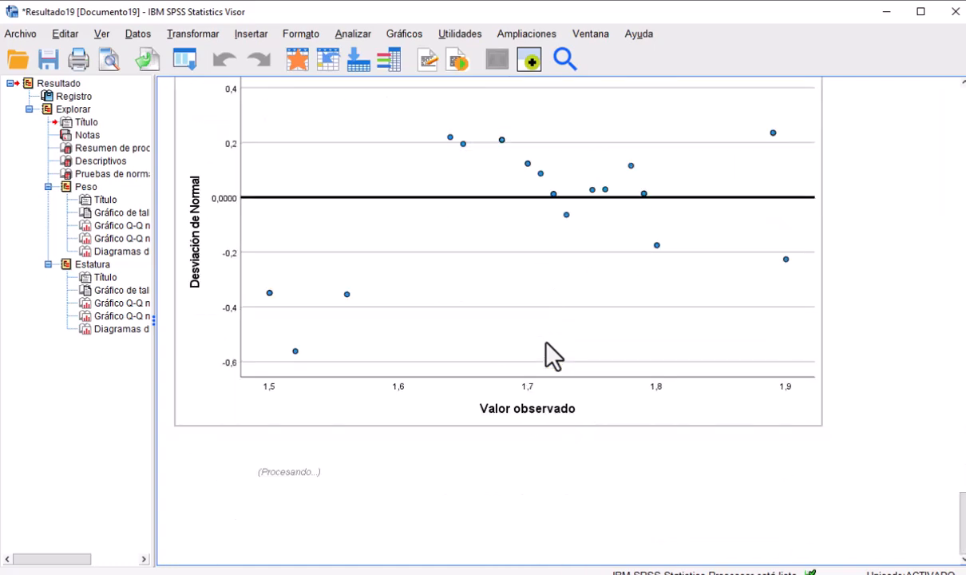
scroll(553, 357, "down", 3)
scroll(553, 357, "up", 20)
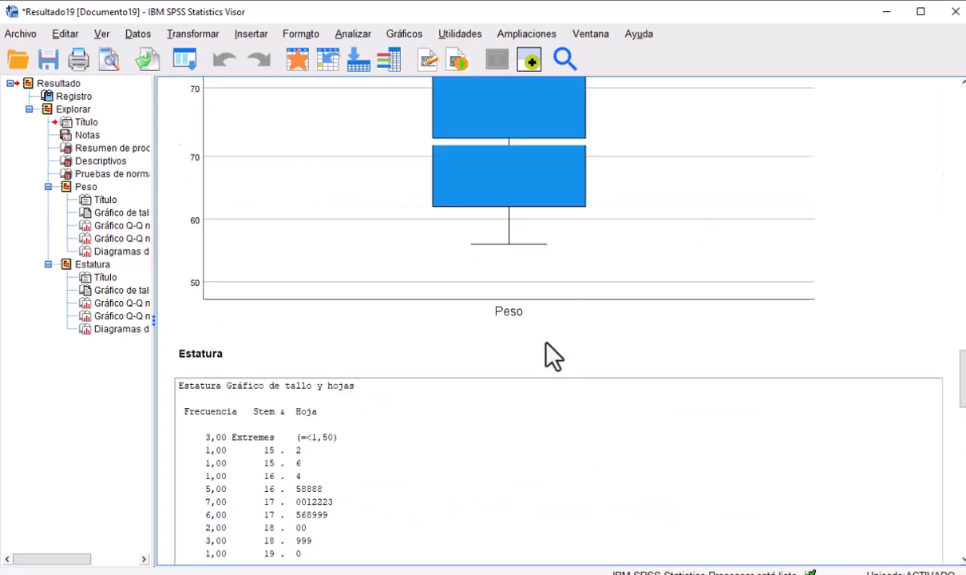
scroll(545, 343, "up", 6)
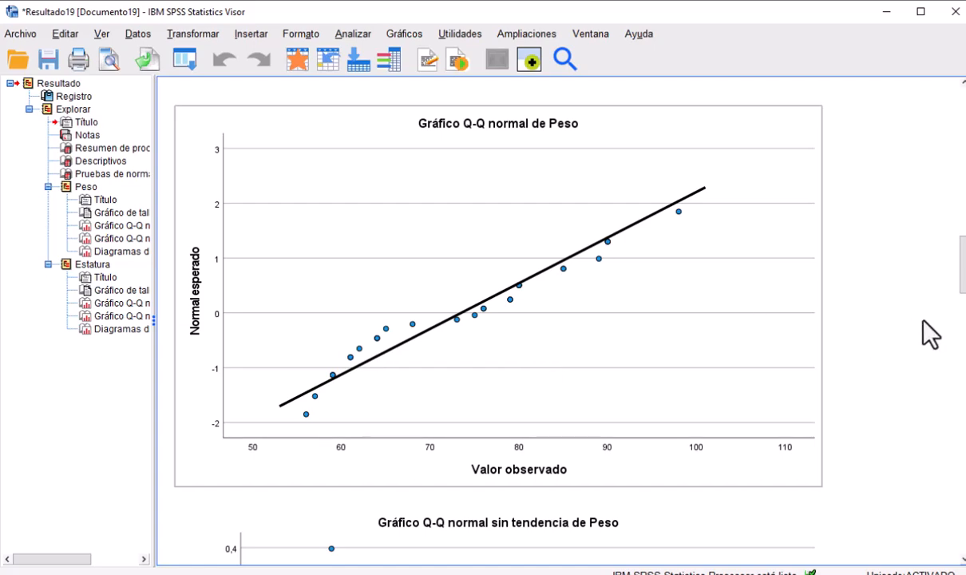
scroll(878, 320, "up", 18)
scroll(718, 351, "down", 17)
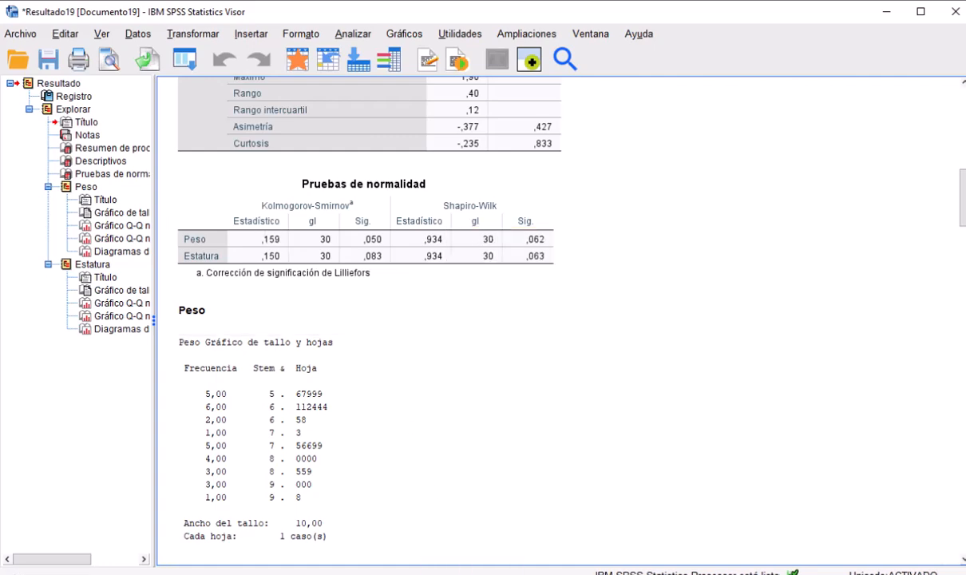
- Switch to the Practica I document in Word and consult the sample-size criteria for the normality tests and the significance rules
left_click(473, 574)
scroll(384, 388, "down", 4)
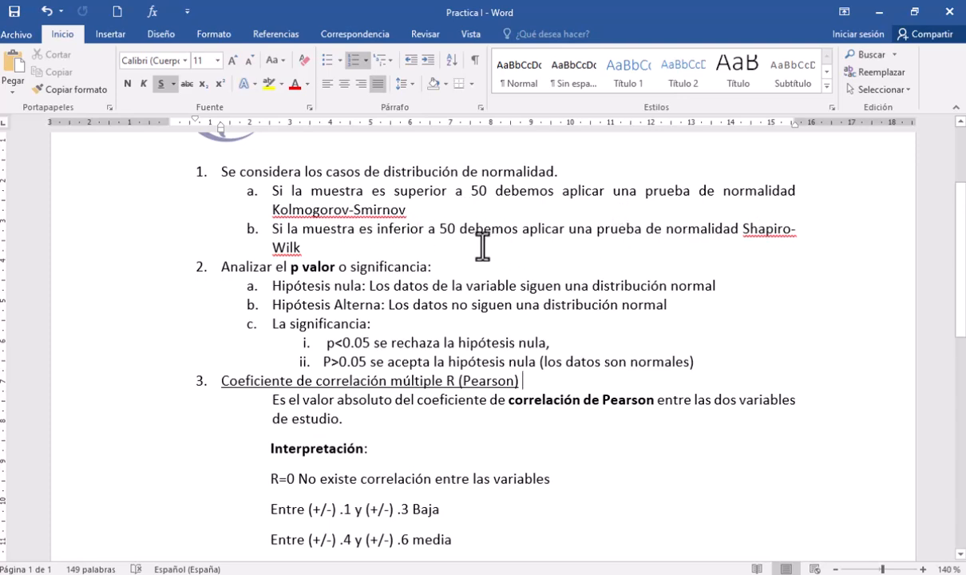
scroll(497, 264, "up", 1)
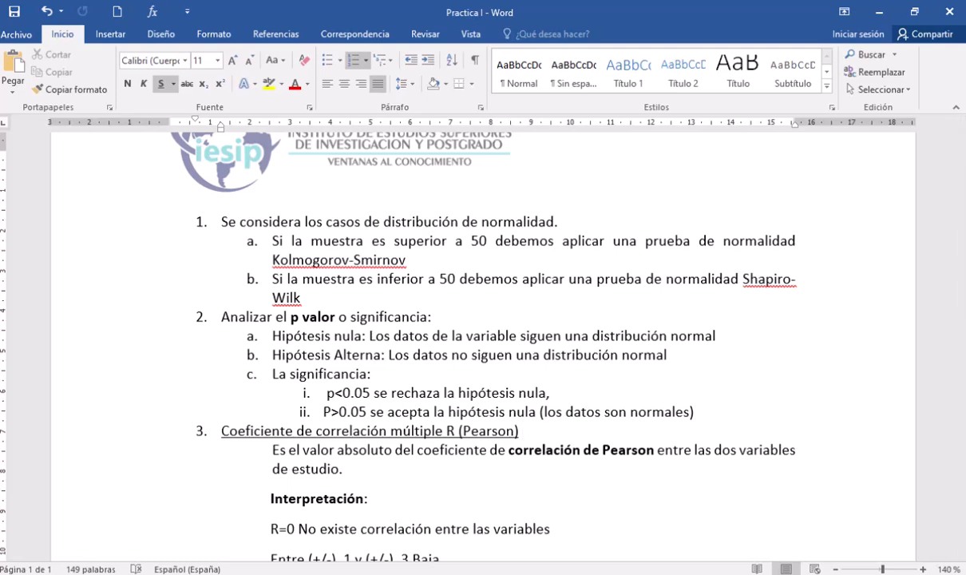
- Switch to the Data Bloque I data in SPSS and check the number of cases in the data view
left_click(347, 574)
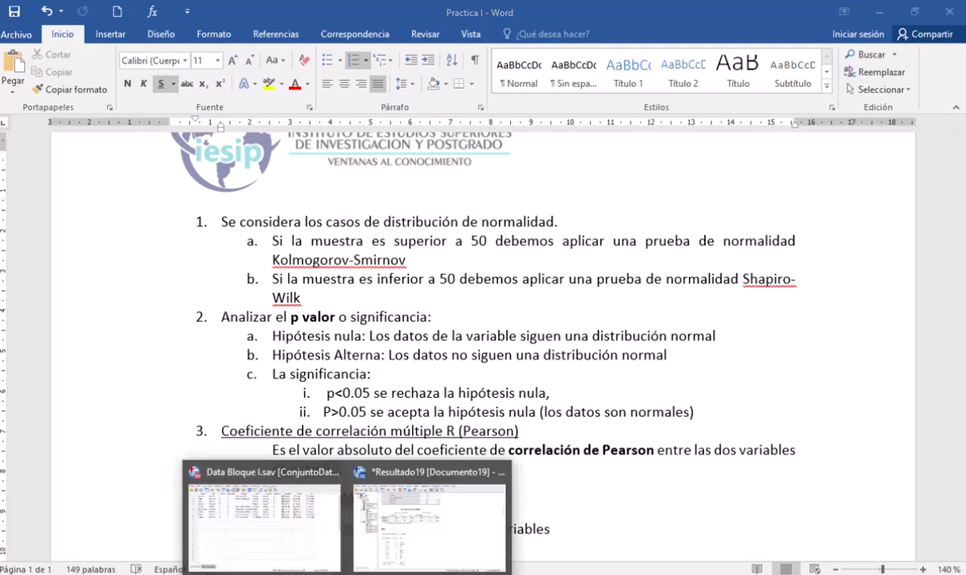
left_click(267, 523)
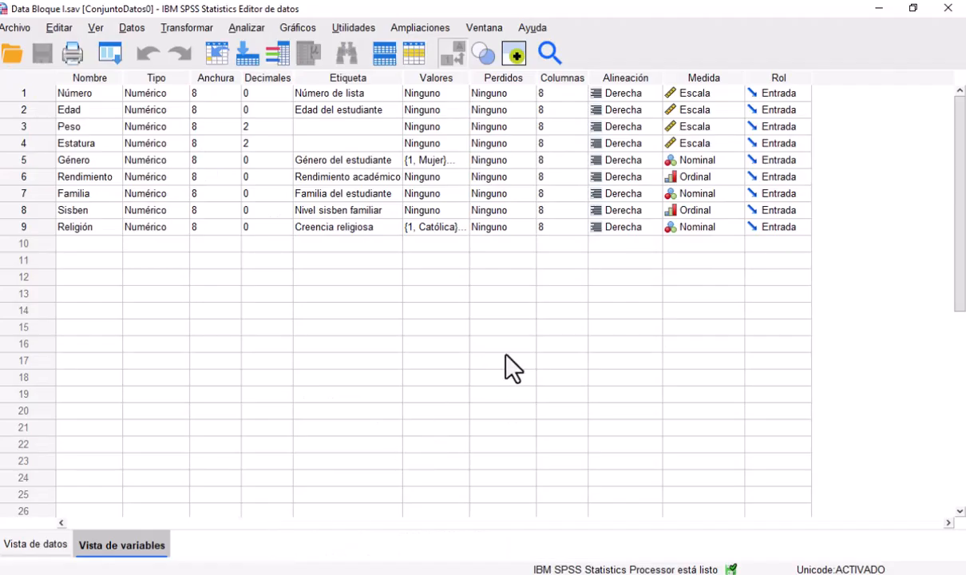
left_click(32, 546)
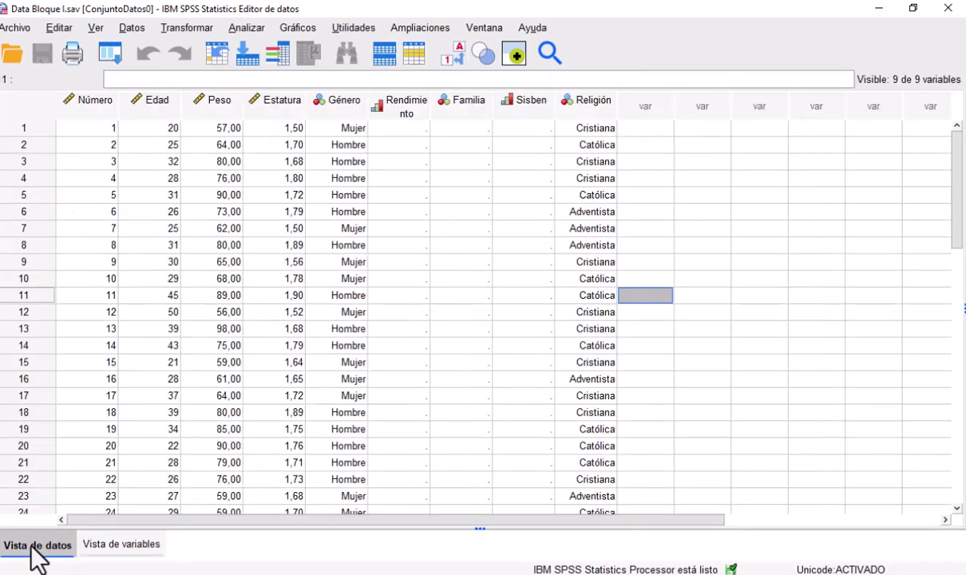
scroll(276, 335, "down", 2)
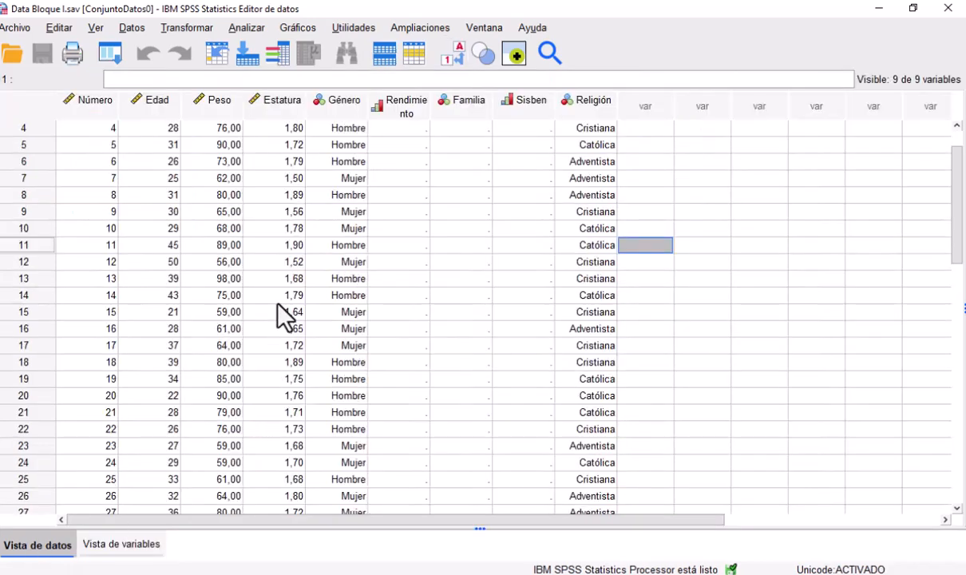
scroll(285, 317, "down", 2)
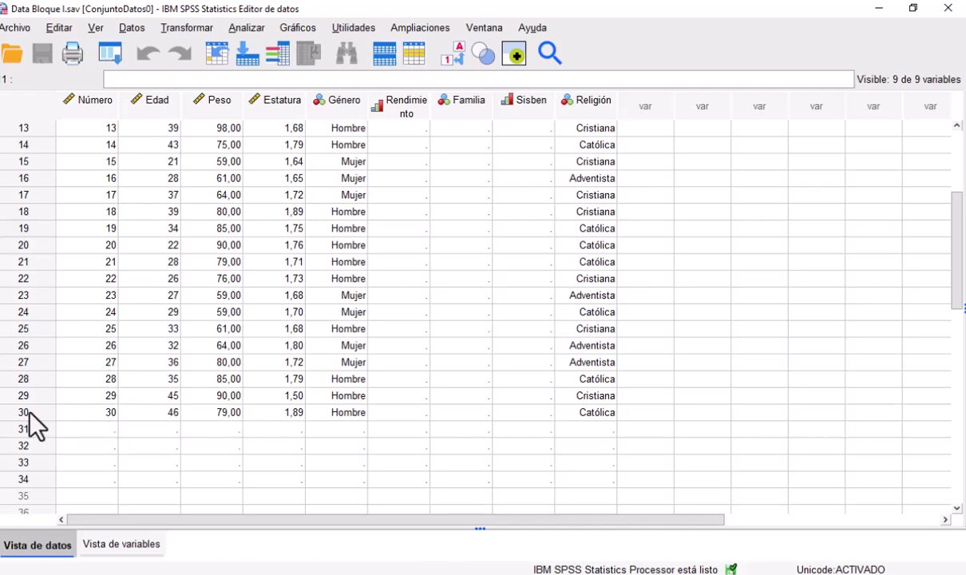
scroll(30, 420, "up", 4)
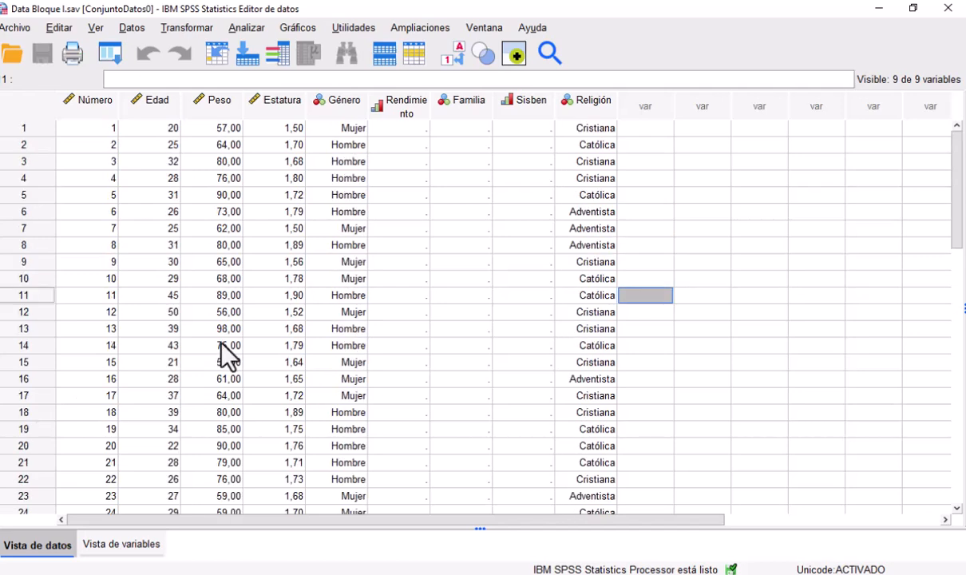
left_click(876, 13)
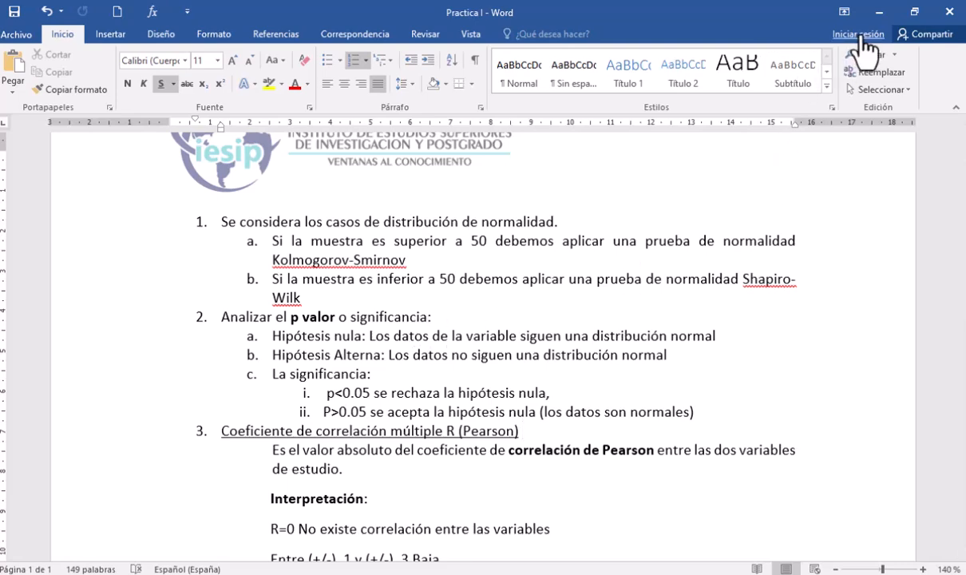
- Go back to the SPSS results and examine the Shapiro-Wilk significance of Peso and Estatura in the Pruebas de normalidad table
left_click(347, 574)
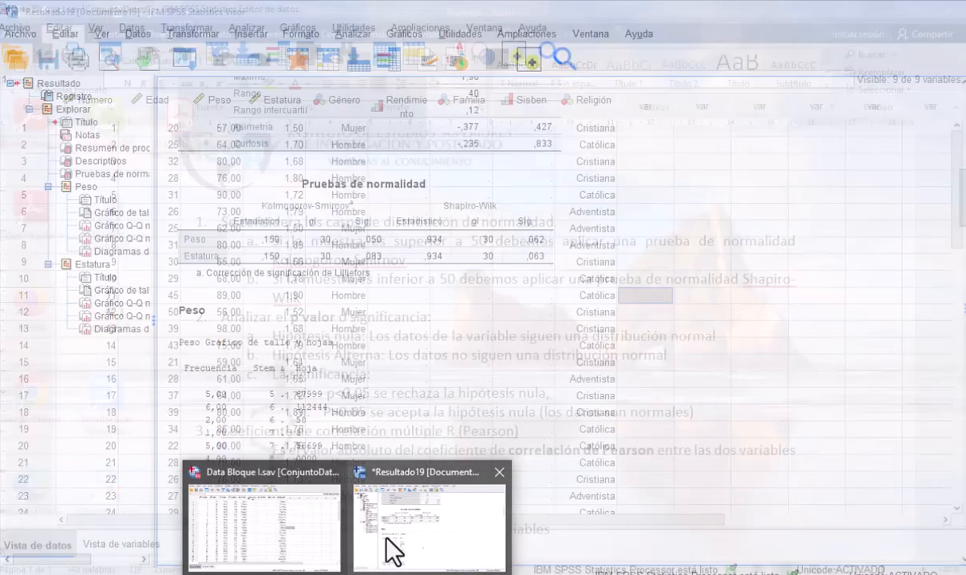
left_click(391, 543)
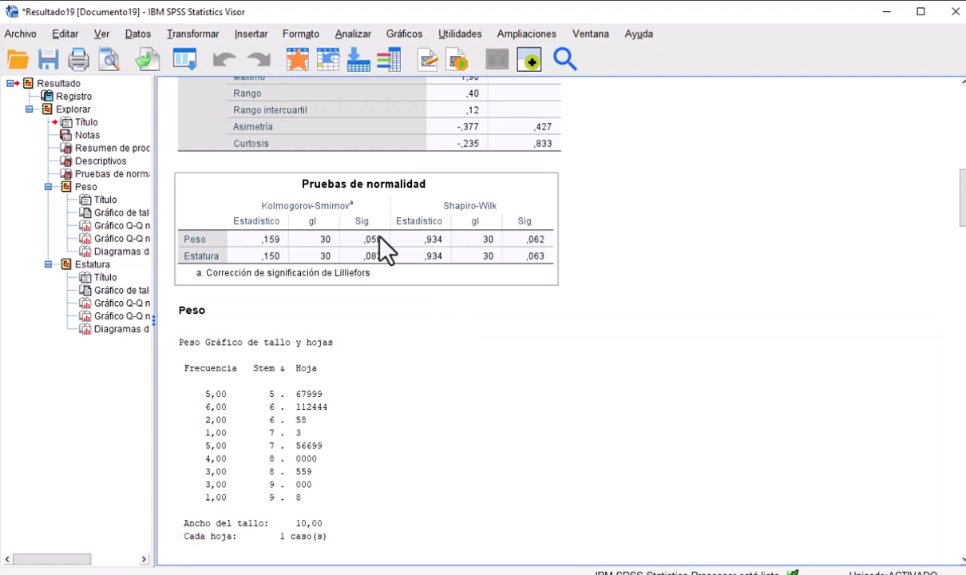
left_click(522, 174)
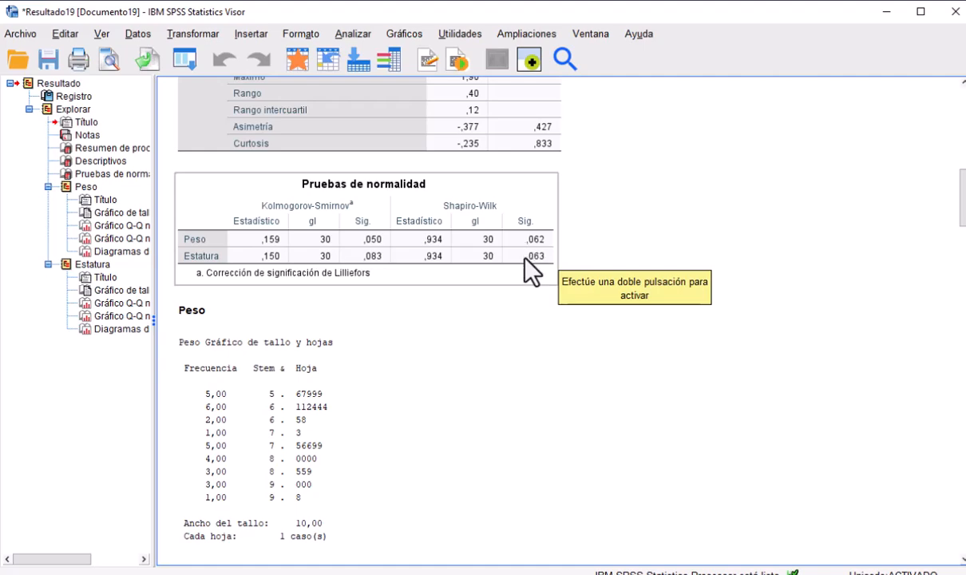
- Switch to the Practica I document in Word and read the significance rules and the Pearson coefficient interpretation scale
left_click(443, 573)
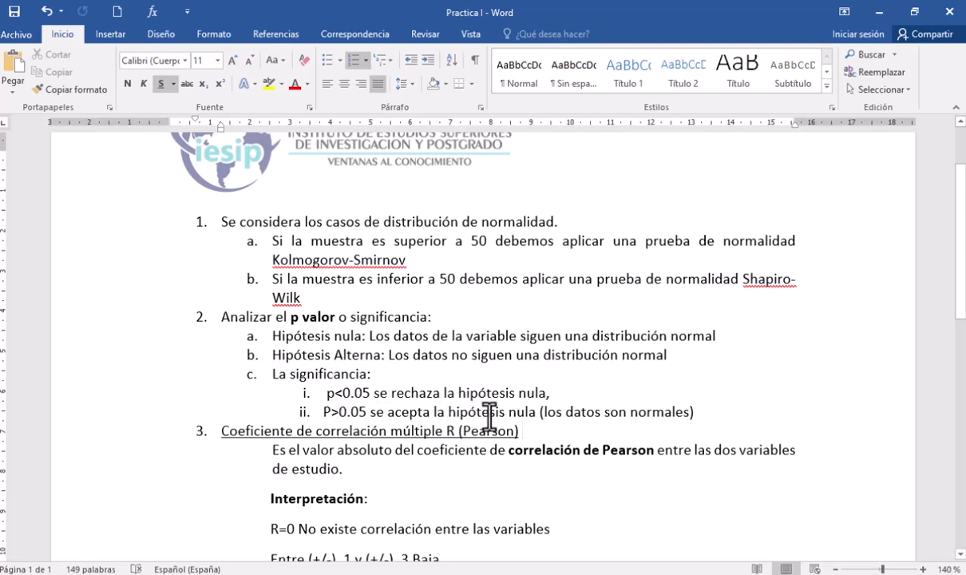
scroll(352, 372, "down", 3)
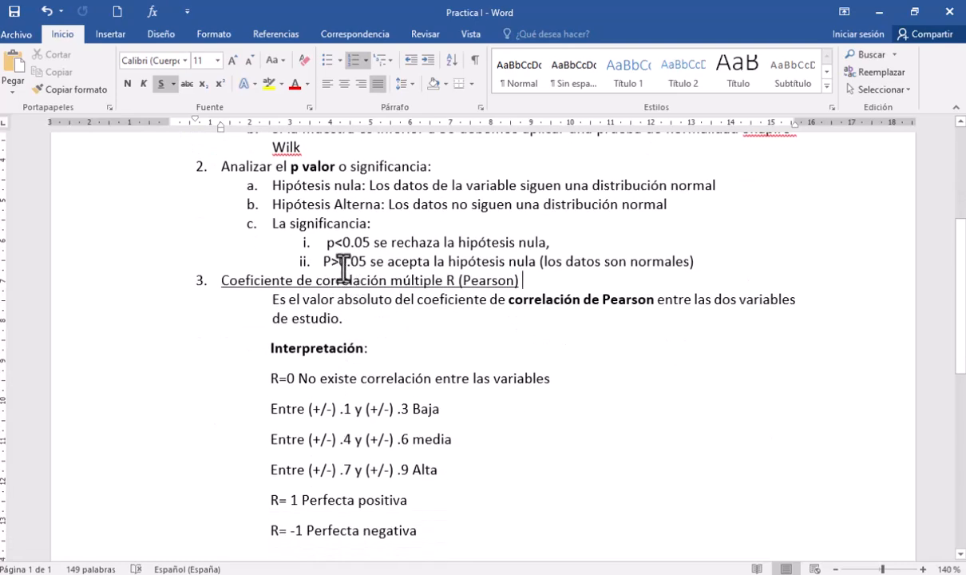
left_click(121, 262)
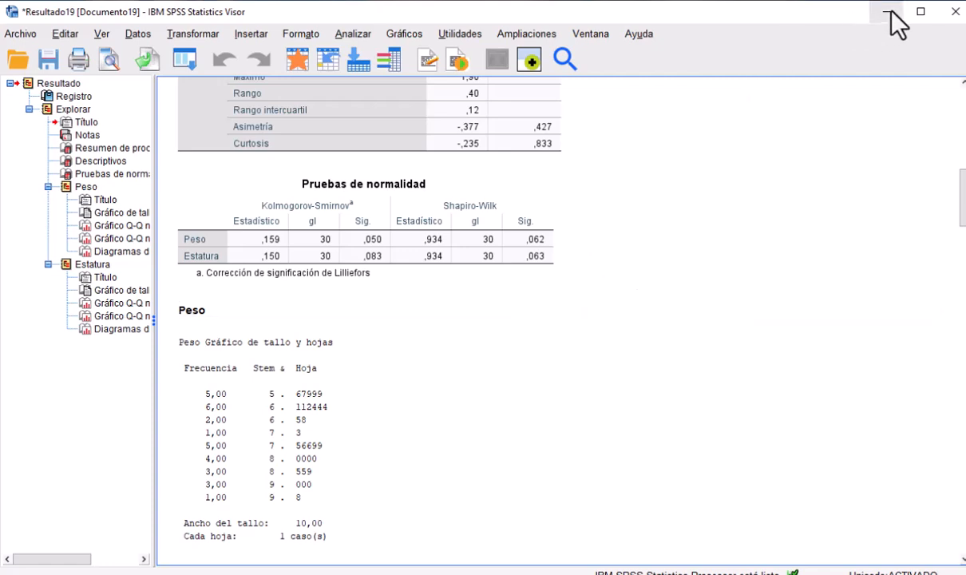
- Start a bivariate correlation on the Data Bloque I data in SPSS and clear Edad, Peso and Estatura from its variables
mouse_move(333, 571)
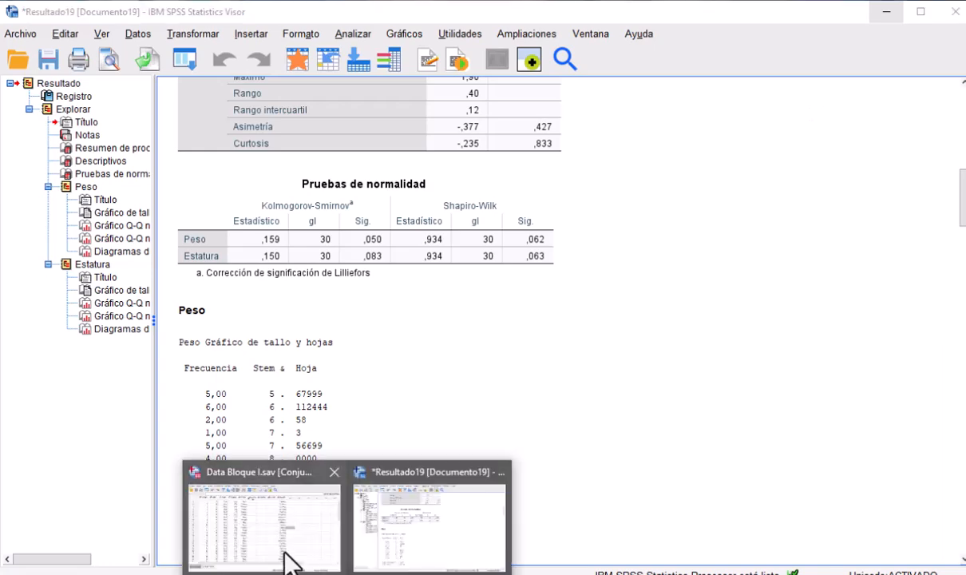
left_click(263, 511)
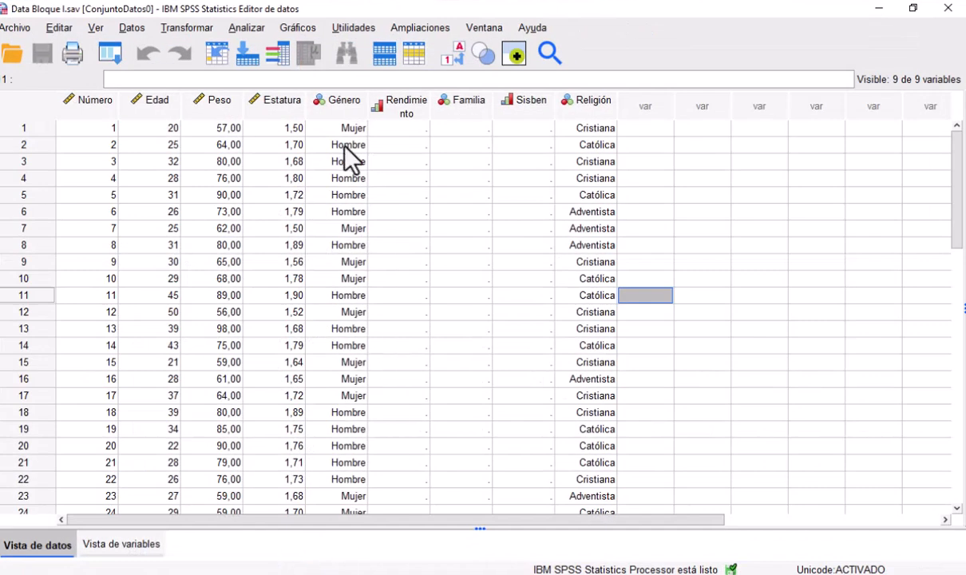
left_click(243, 28)
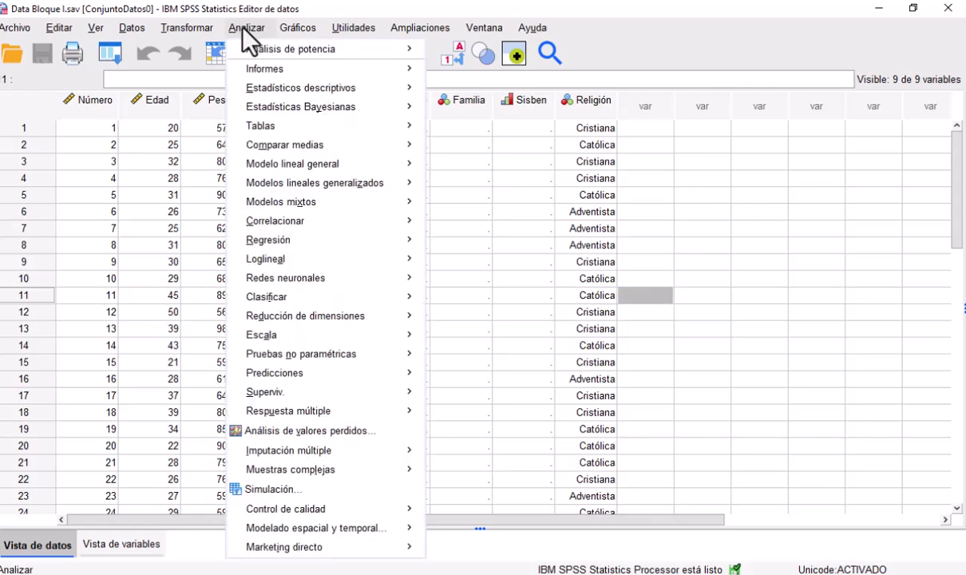
mouse_move(279, 223)
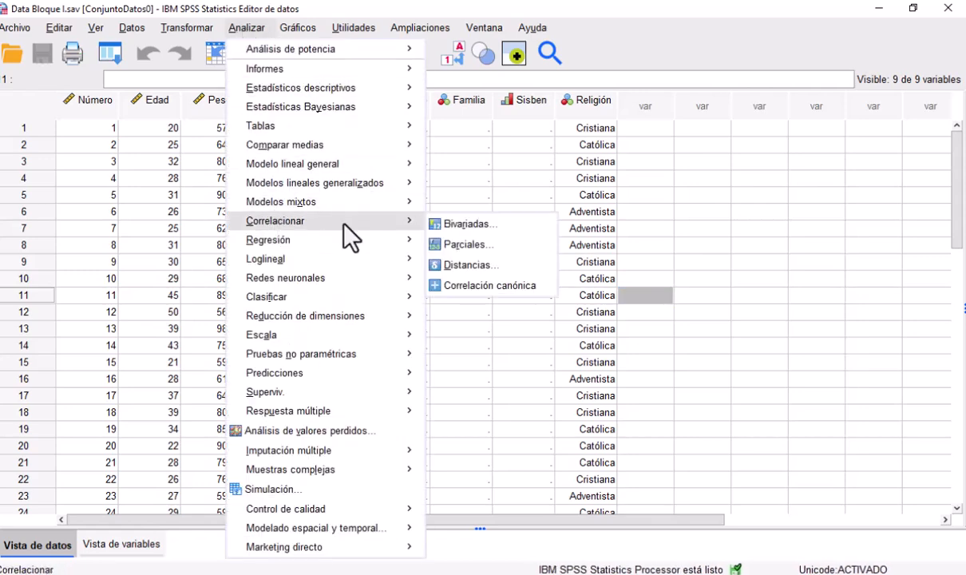
left_click(464, 227)
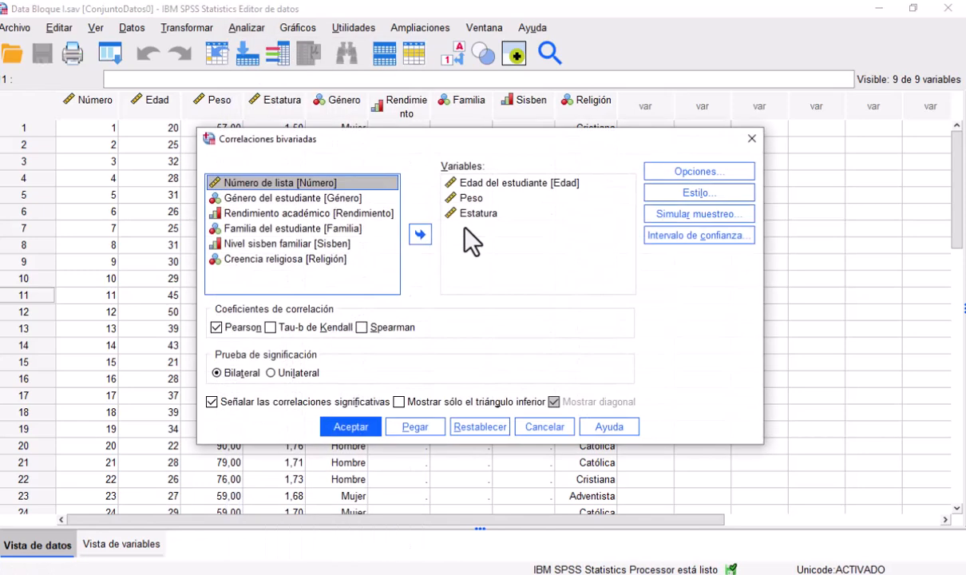
left_click(478, 197)
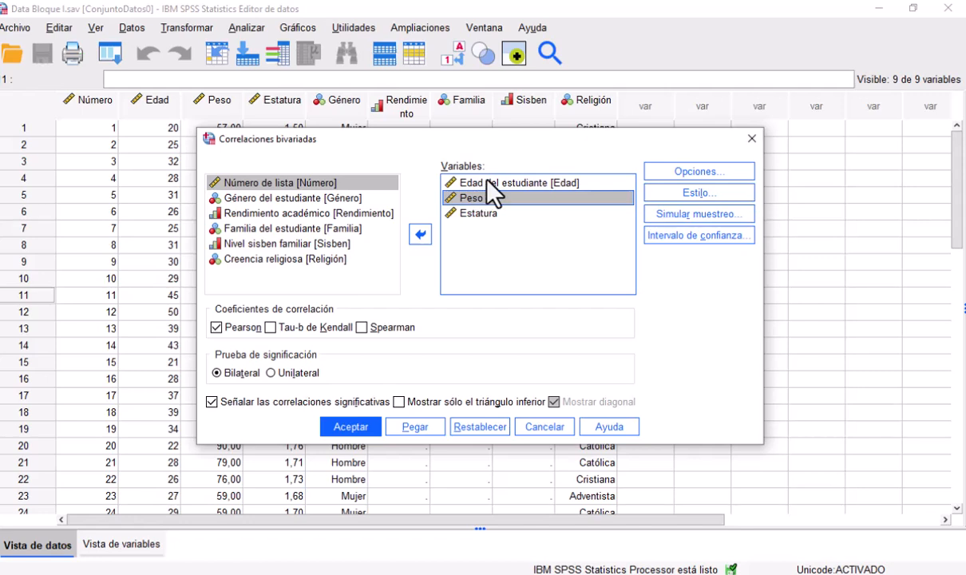
left_click(495, 183)
left_click(494, 215, "shift")
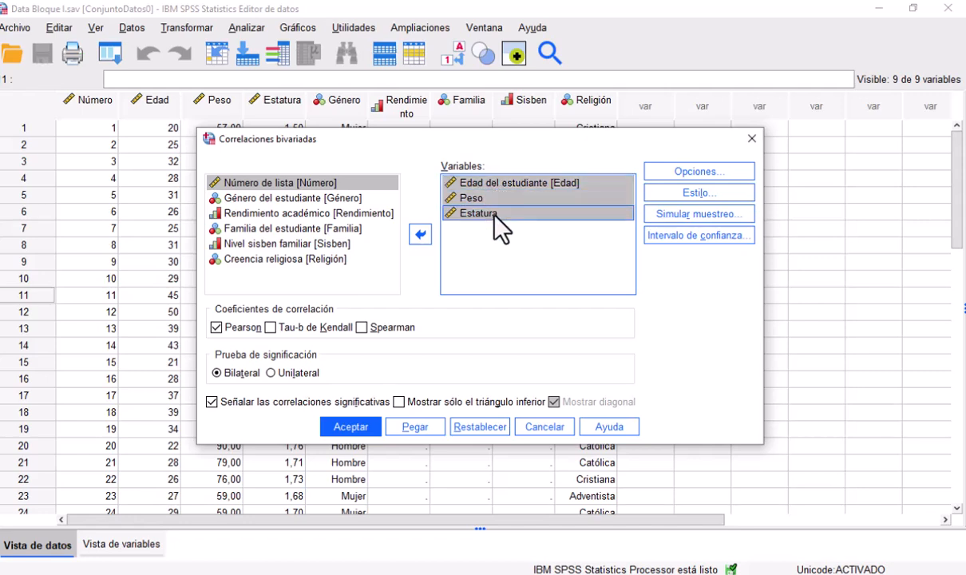
left_click(421, 236)
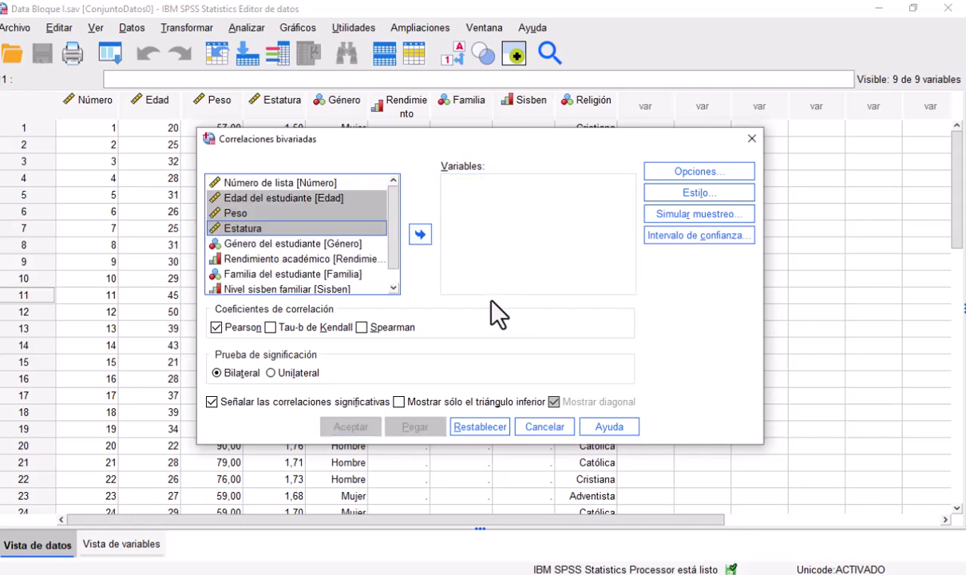
- Add Edad, Peso and Estatura to the variables of the bivariate correlation
left_click(352, 197)
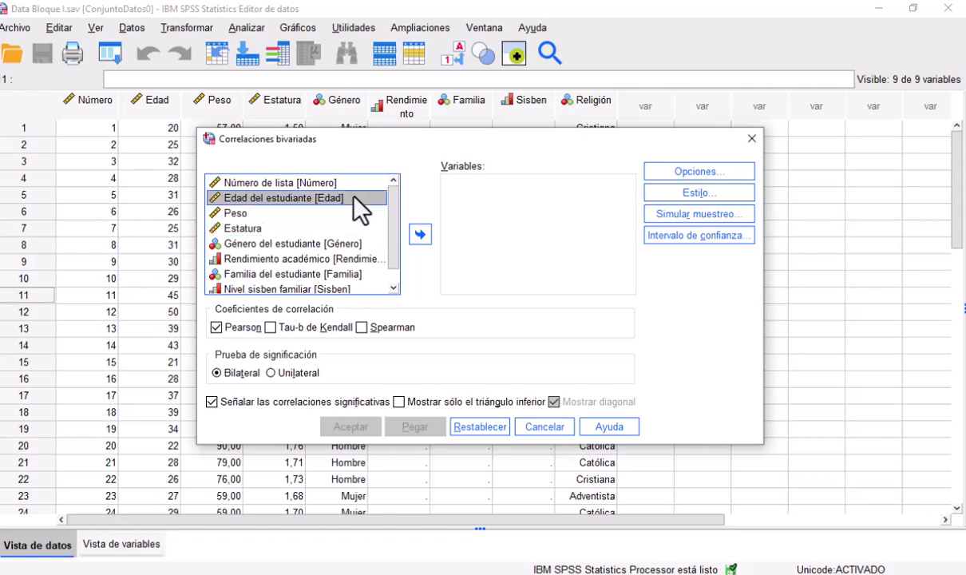
left_click(421, 234)
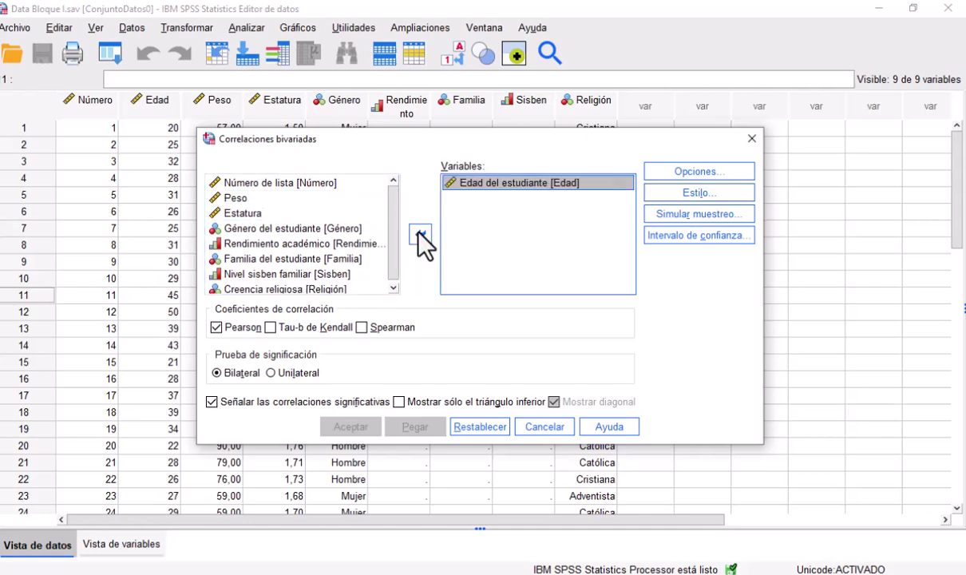
left_click(243, 198)
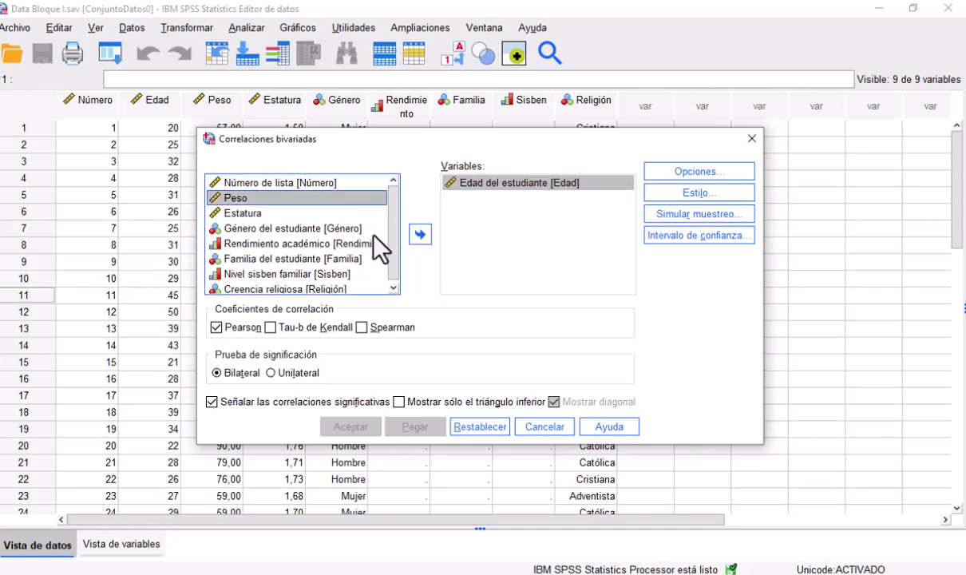
left_click(421, 235)
left_click(259, 199)
left_click(422, 241)
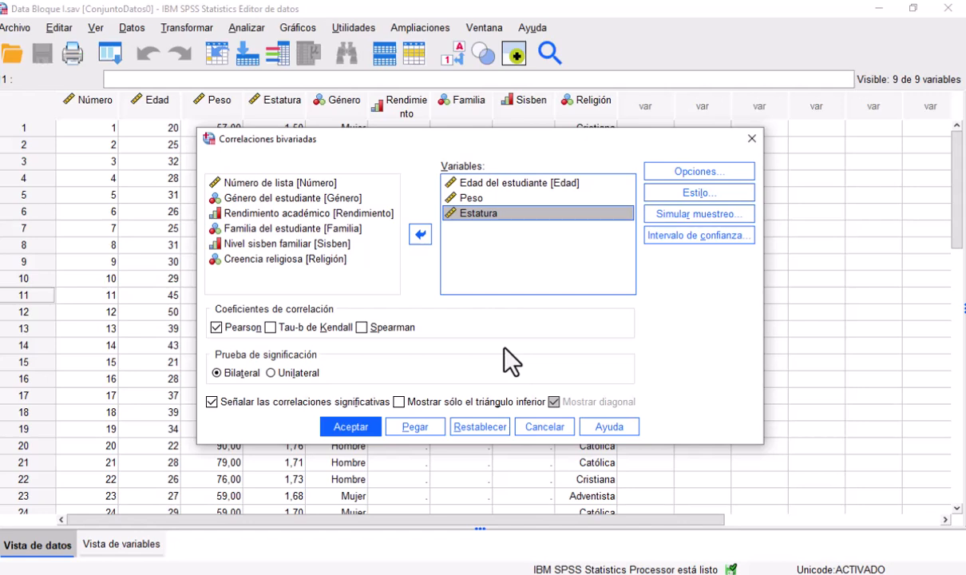
- Run the bivariate correlation with Pearson as the only coefficient and go to the Correlaciones table in the output
left_click(217, 327)
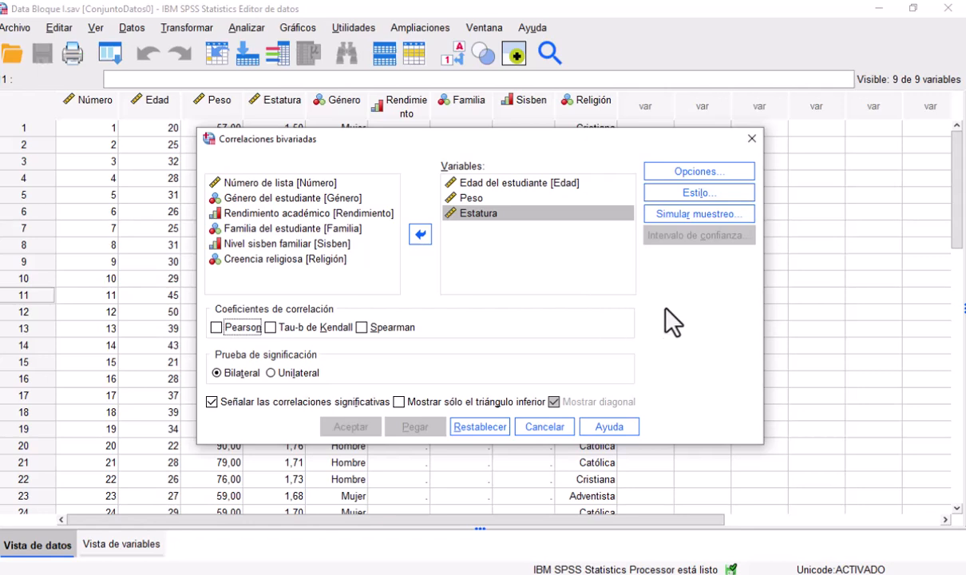
left_click(215, 327)
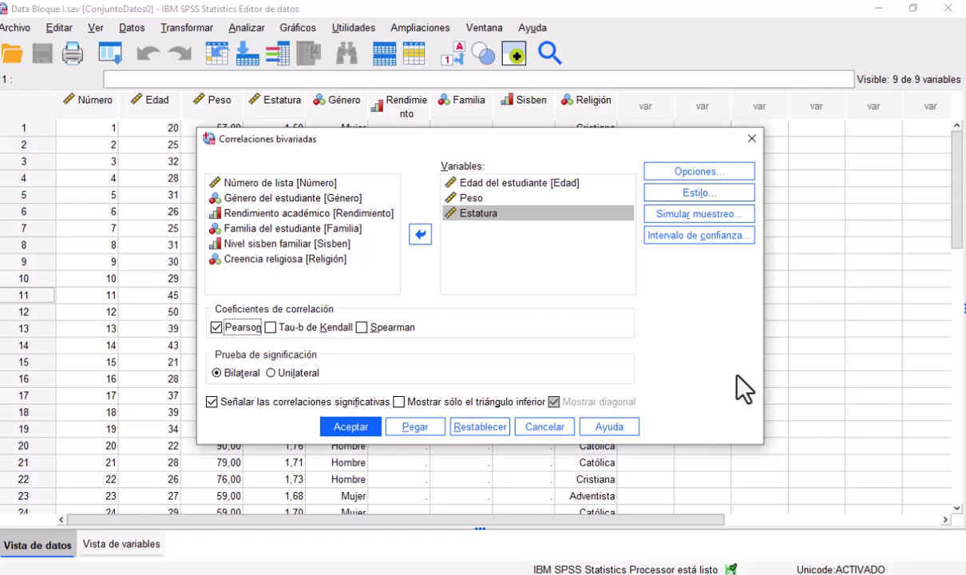
left_click(370, 426)
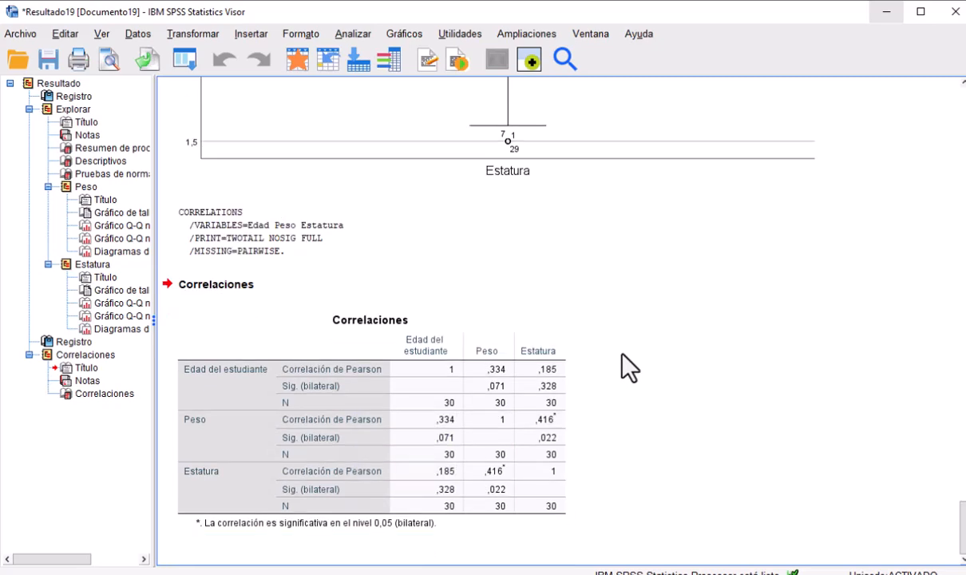
left_click(240, 399)
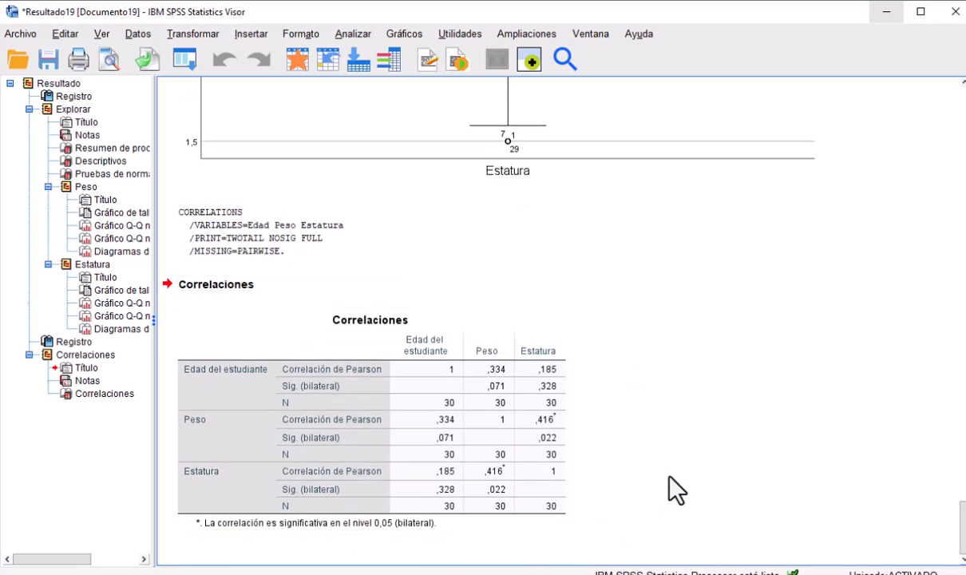